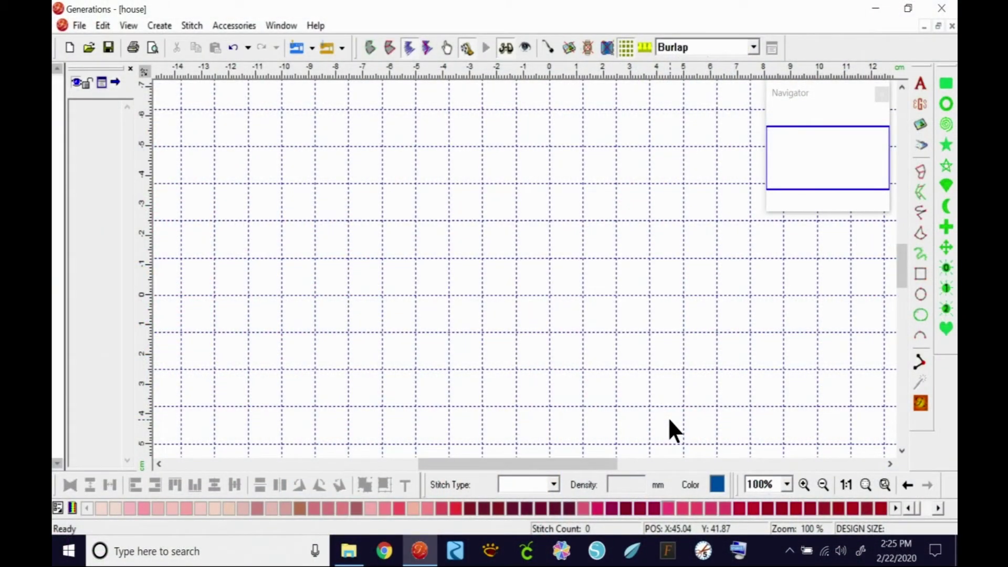
Glance at the lesson files, then draw a magenta square (63.50×63.37 mm) left of centre
{"action": "left_click", "coordinate": [349, 551]}
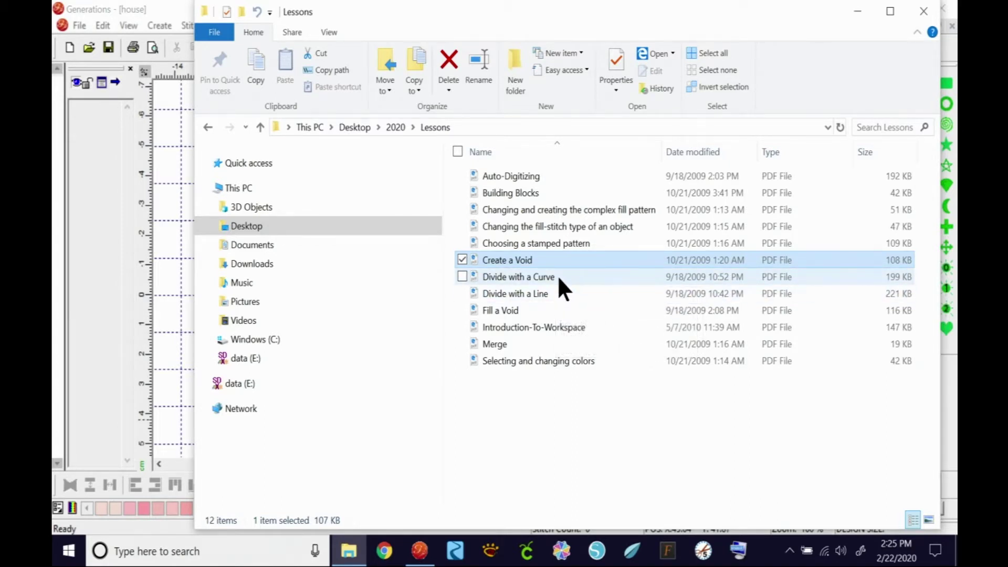
{"action": "left_click", "coordinate": [917, 17]}
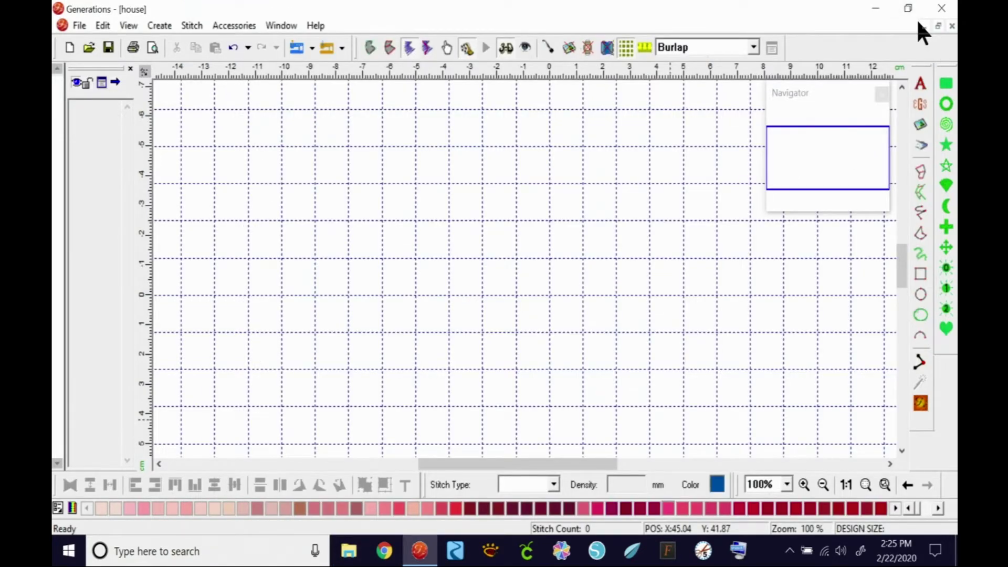
{"action": "left_click", "coordinate": [921, 273]}
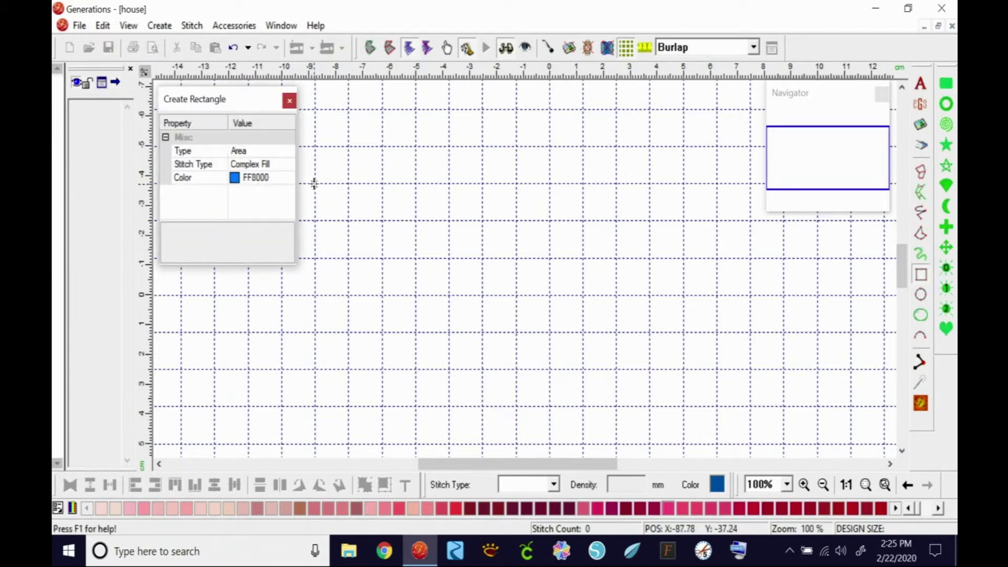
{"action": "left_click_drag", "start_coordinate": [314, 184], "coordinate": [482, 384]}
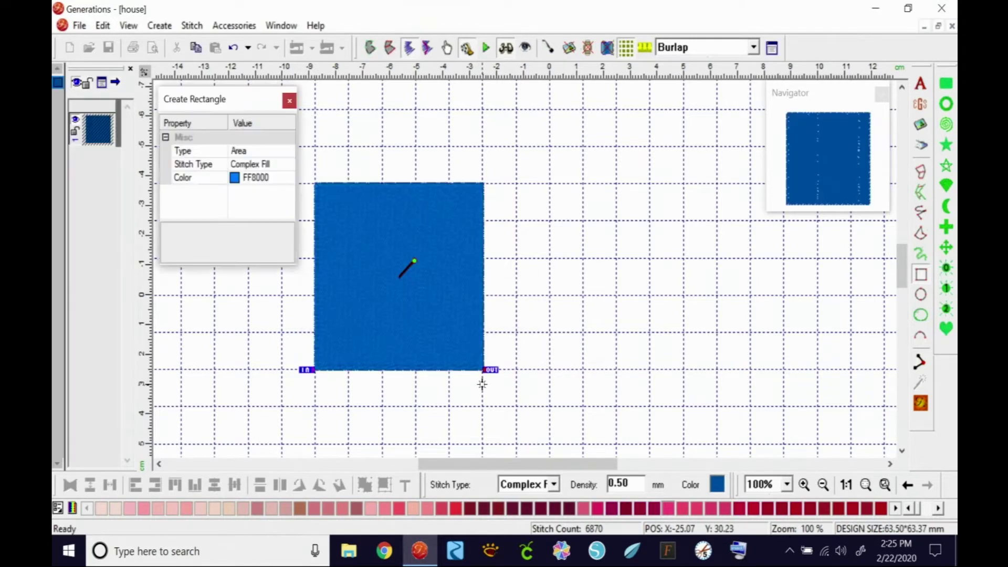
{"action": "left_click", "coordinate": [598, 509]}
{"action": "left_click", "coordinate": [562, 333]}
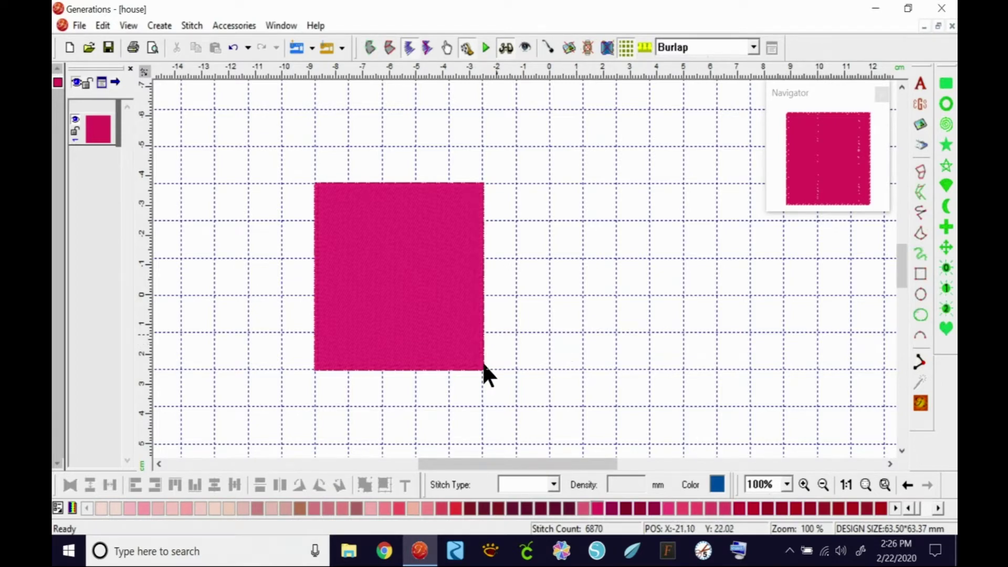
{"action": "middle_click", "coordinate": [866, 166]}
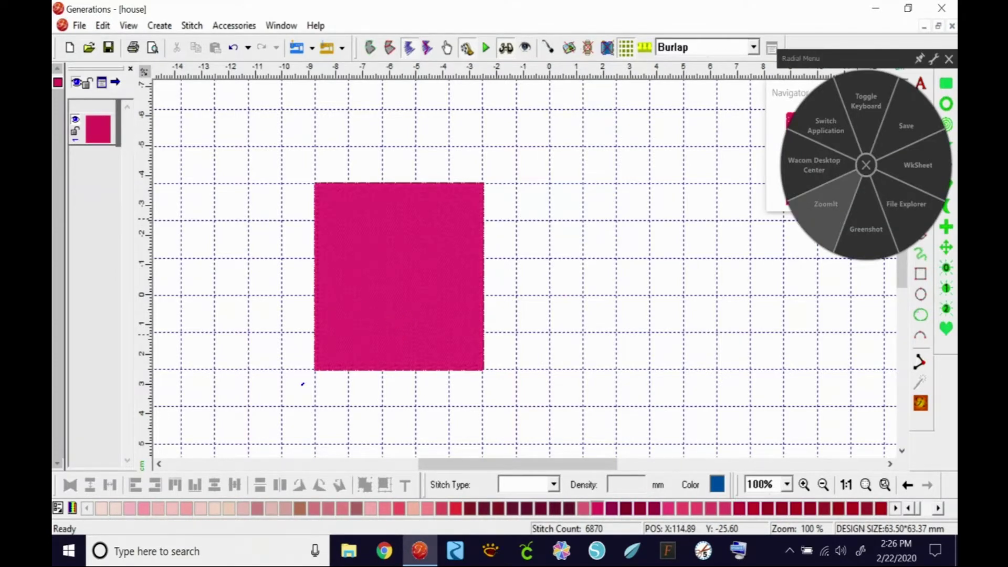
{"action": "left_click_drag", "start_coordinate": [304, 382], "coordinate": [513, 155]}
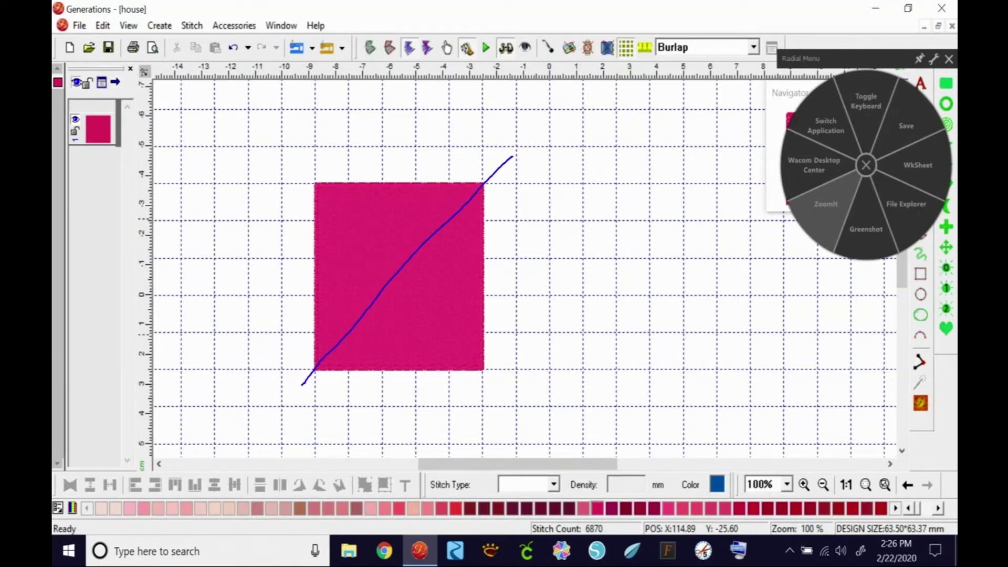
{"action": "left_click_drag", "start_coordinate": [276, 241], "coordinate": [548, 236]}
{"action": "left_click_drag", "start_coordinate": [426, 378], "coordinate": [424, 156]}
{"action": "left_click_drag", "start_coordinate": [497, 380], "coordinate": [319, 166]}
{"action": "middle_click", "coordinate": [565, 352]}
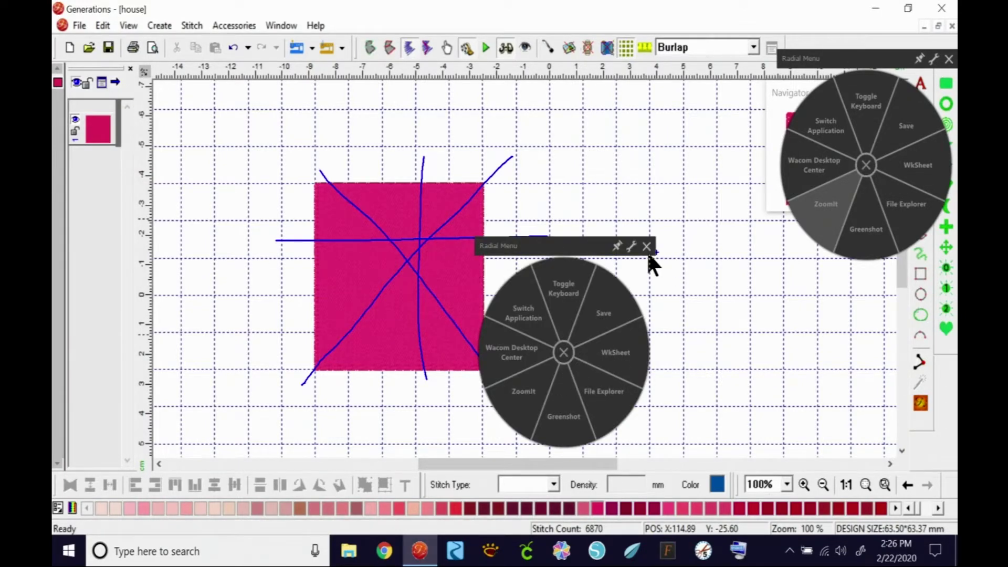
{"action": "key", "text": "Escape"}
{"action": "left_click", "coordinate": [650, 264]}
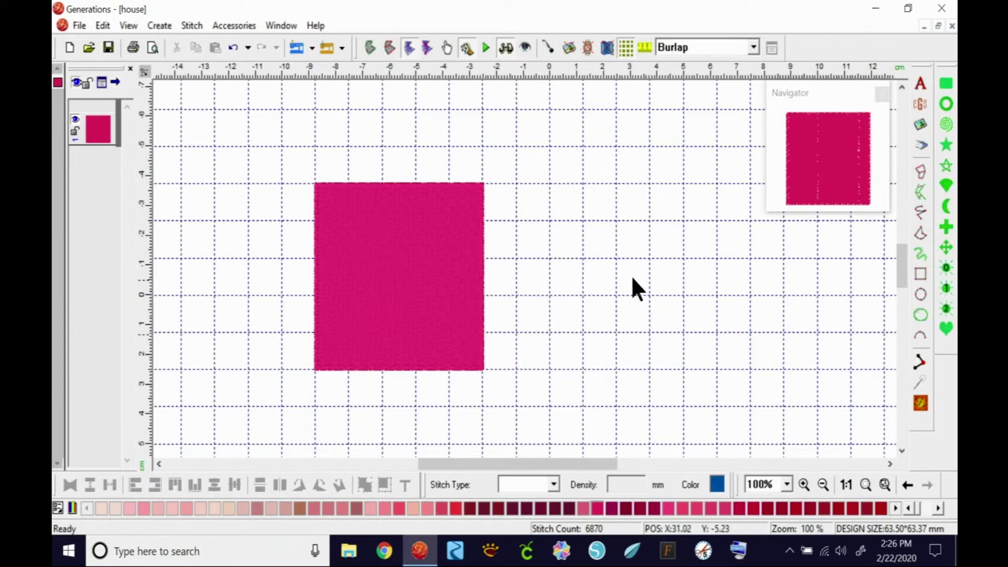
{"action": "middle_click", "coordinate": [781, 265]}
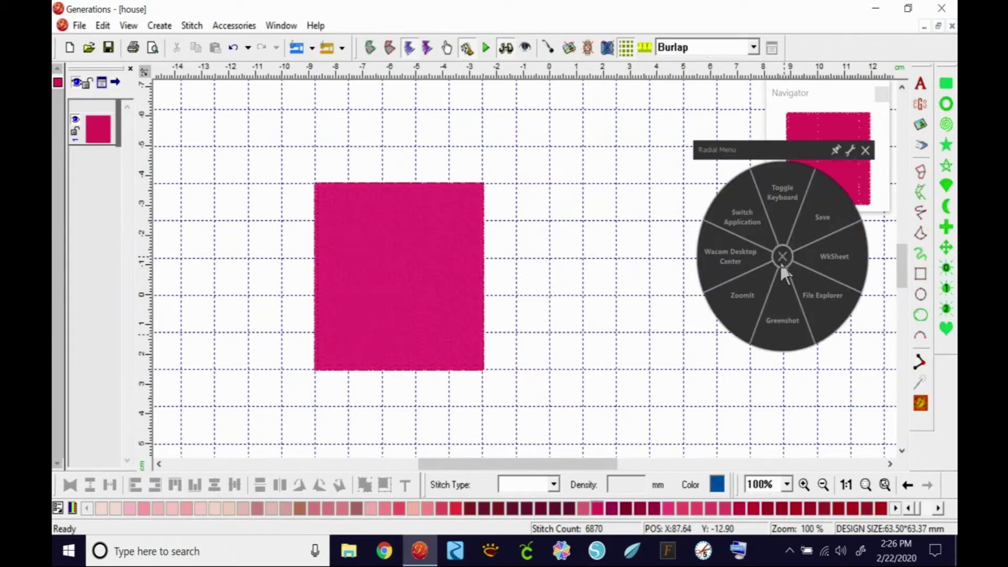
{"action": "left_click", "coordinate": [757, 297]}
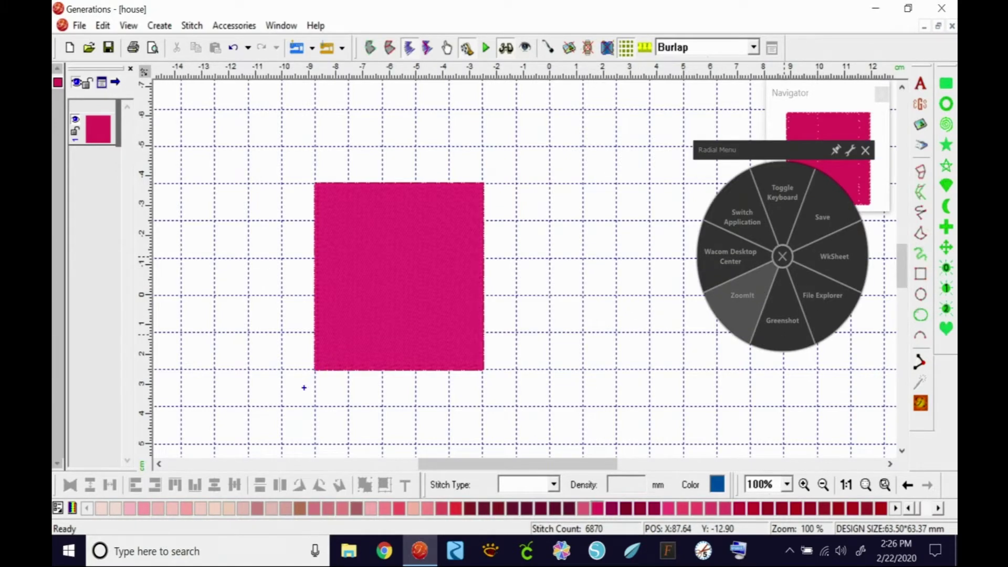
{"action": "mouse_move", "coordinate": [309, 375]}
{"action": "left_mouse_down"}
{"action": "mouse_move", "coordinate": [368, 336]}
{"action": "mouse_move", "coordinate": [397, 254]}
{"action": "mouse_move", "coordinate": [520, 153]}
{"action": "left_mouse_up"}
{"action": "mouse_move", "coordinate": [488, 392]}
{"action": "left_mouse_down"}
{"action": "mouse_move", "coordinate": [409, 311]}
{"action": "mouse_move", "coordinate": [409, 250]}
{"action": "left_mouse_up"}
{"action": "mouse_move", "coordinate": [275, 282]}
{"action": "left_mouse_down"}
{"action": "mouse_move", "coordinate": [314, 217]}
{"action": "mouse_move", "coordinate": [427, 140]}
{"action": "left_mouse_up"}
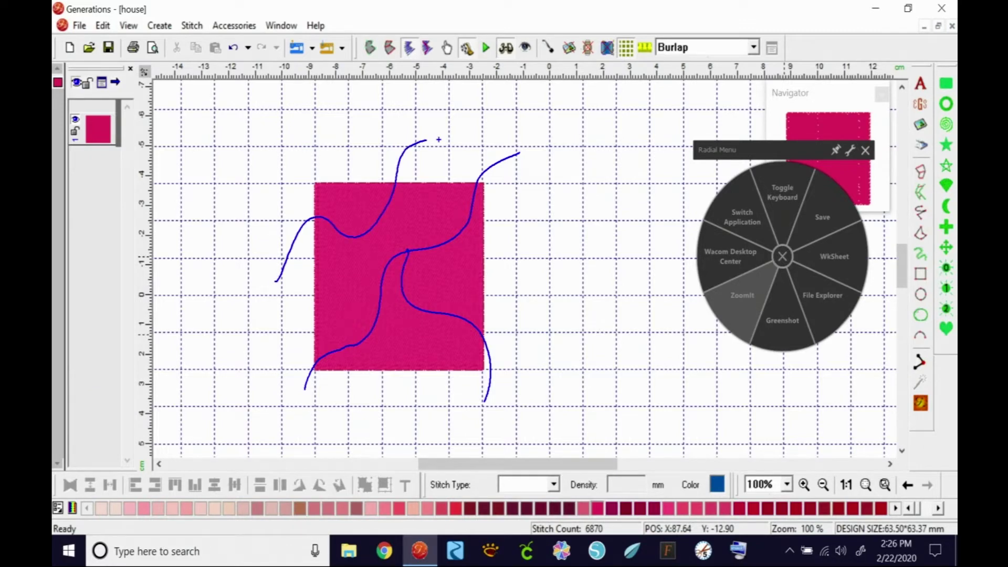
{"action": "left_click", "coordinate": [748, 293]}
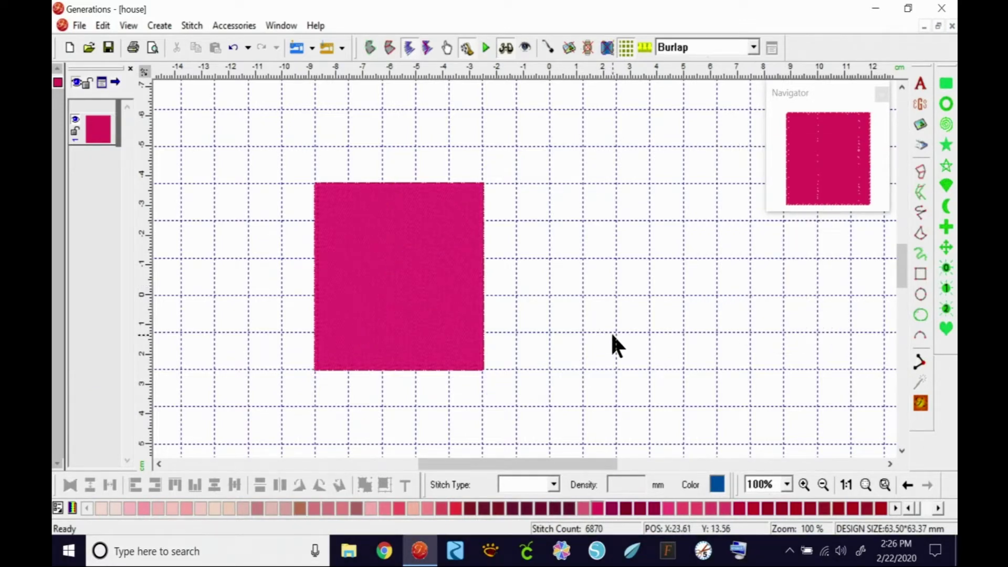
{"action": "left_click_drag", "start_coordinate": [427, 287], "coordinate": [524, 280]}
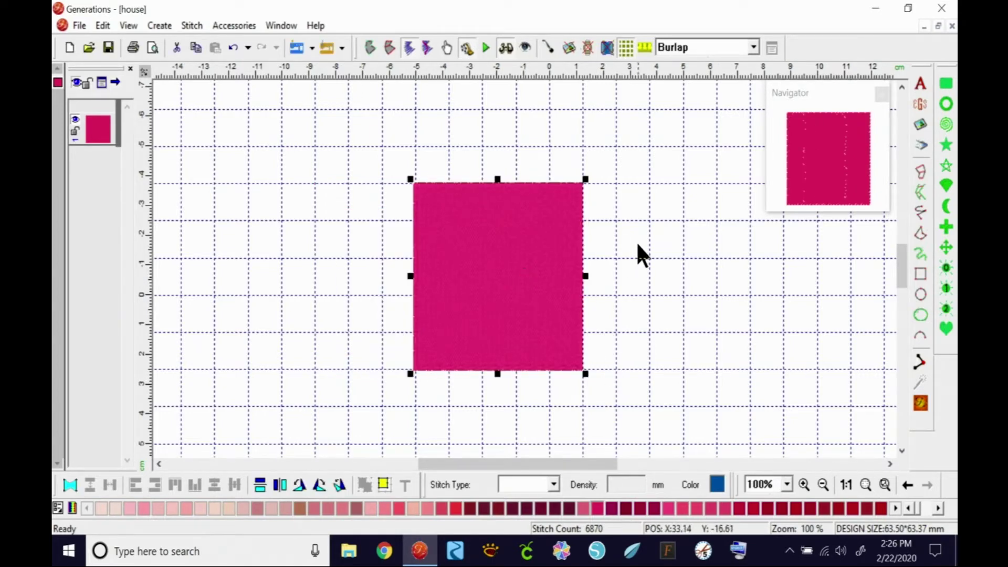
Select the magenta square and switch it to outline view for editing
{"action": "left_click", "coordinate": [636, 284]}
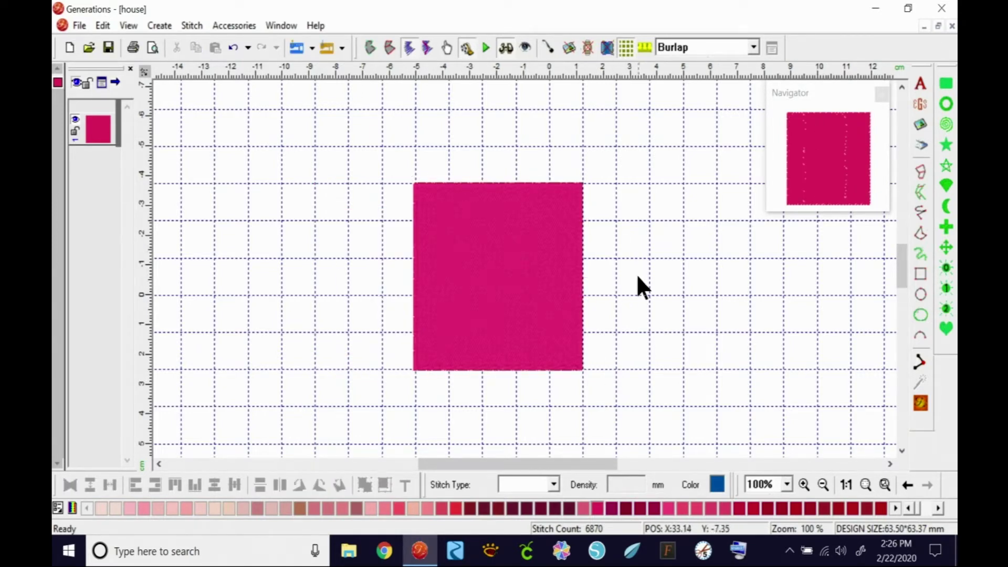
{"action": "left_click", "coordinate": [512, 254]}
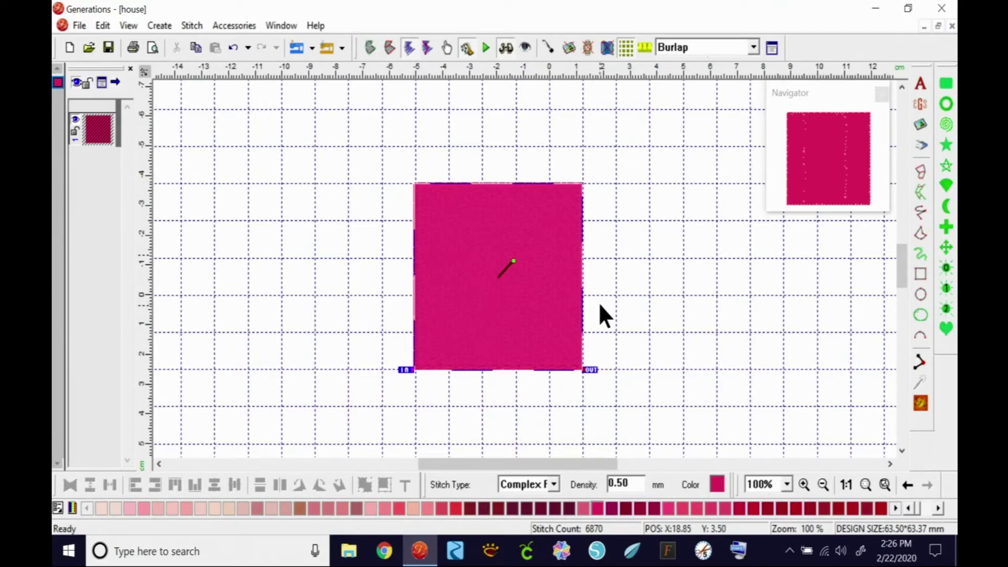
{"action": "left_click", "coordinate": [370, 48]}
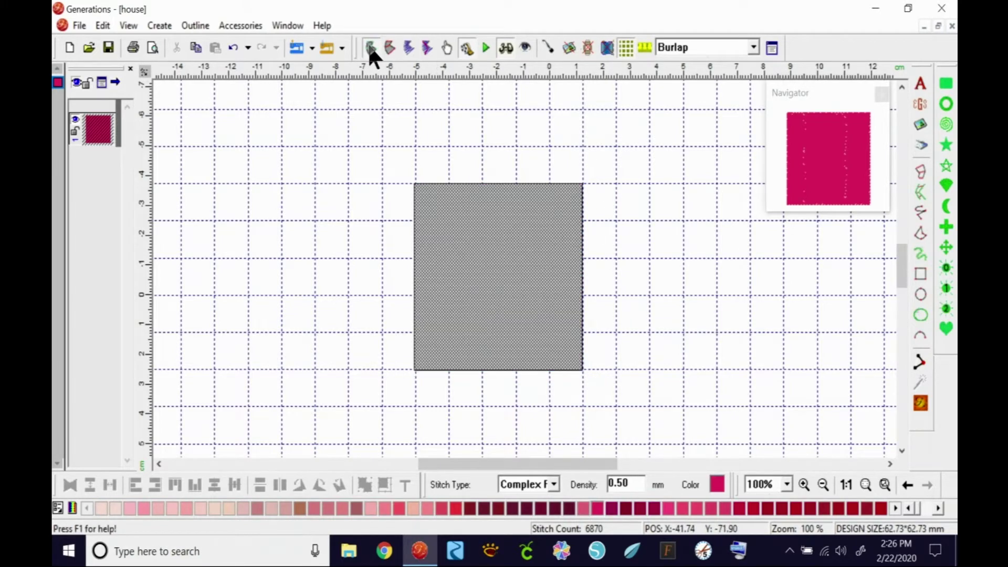
{"action": "right_click", "coordinate": [548, 286]}
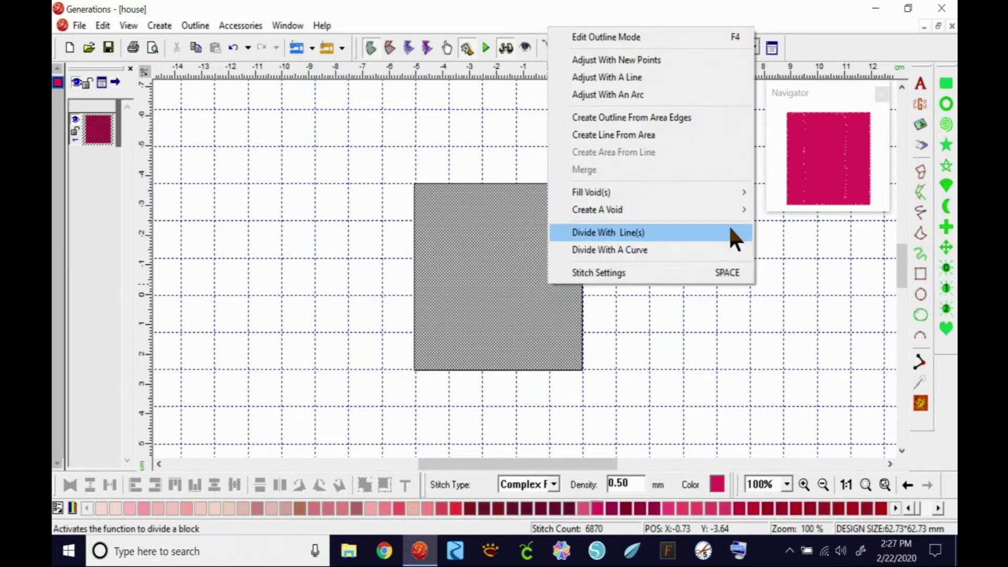
Divide the square with a lower-left to upper-right line and generate stitches for both triangles
{"action": "left_click", "coordinate": [625, 231]}
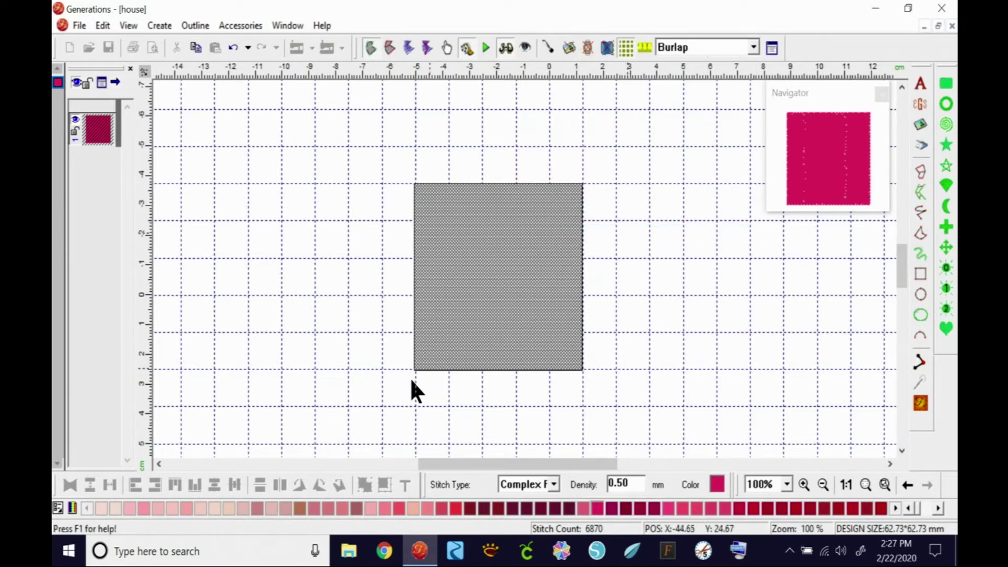
{"action": "left_click", "coordinate": [394, 389]}
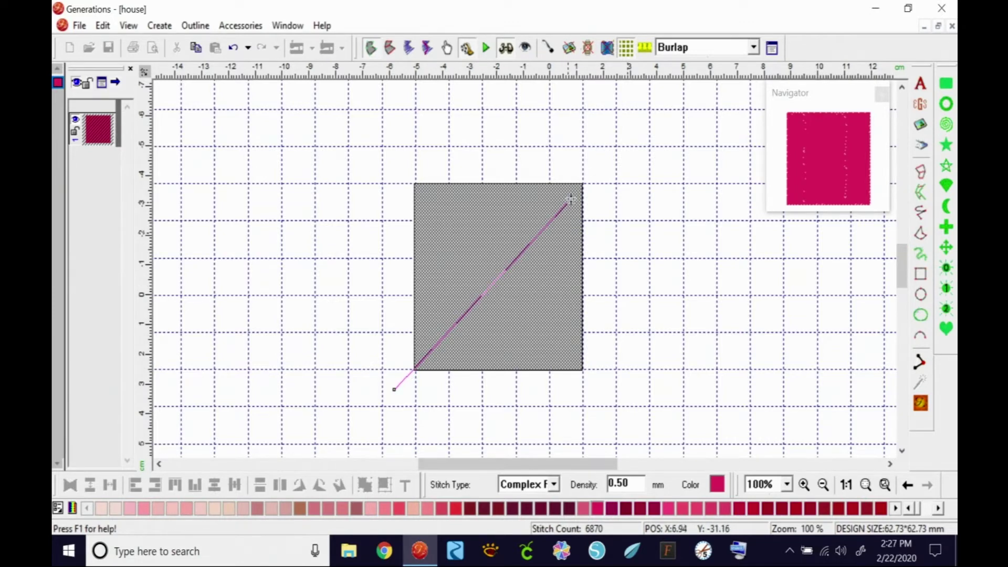
{"action": "left_click", "coordinate": [608, 156]}
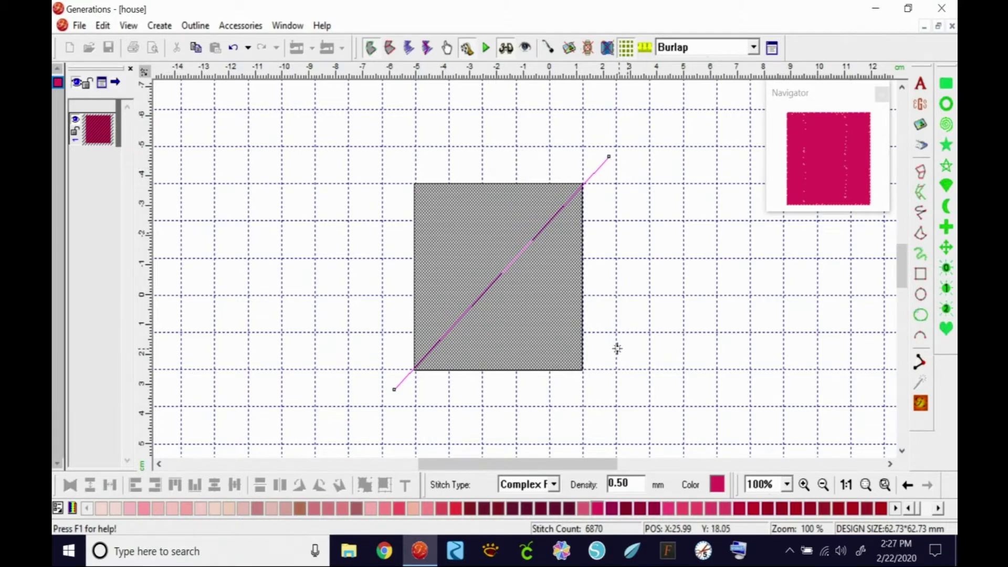
{"action": "key", "text": "Return"}
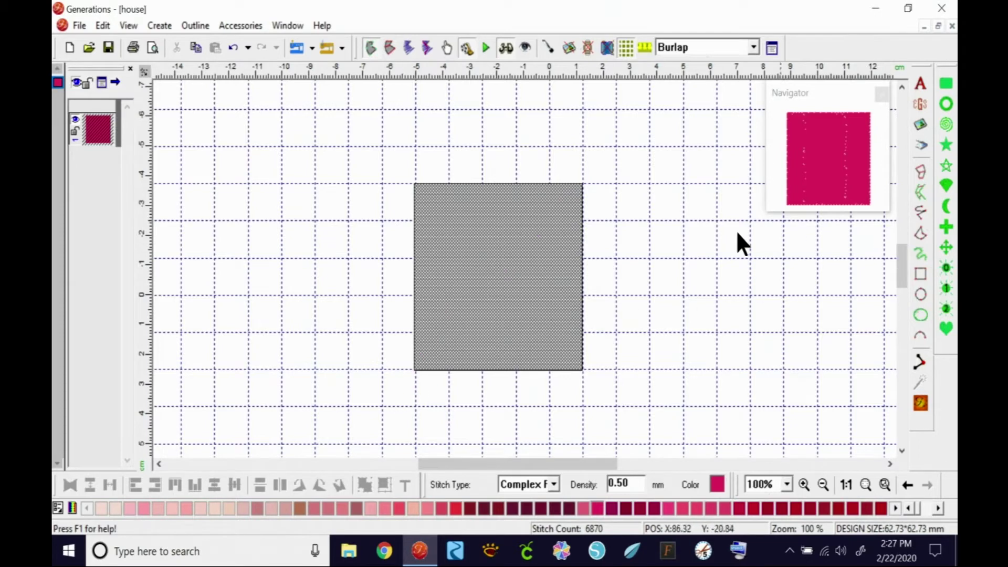
{"action": "right_click", "coordinate": [524, 256]}
{"action": "left_click", "coordinate": [600, 462]}
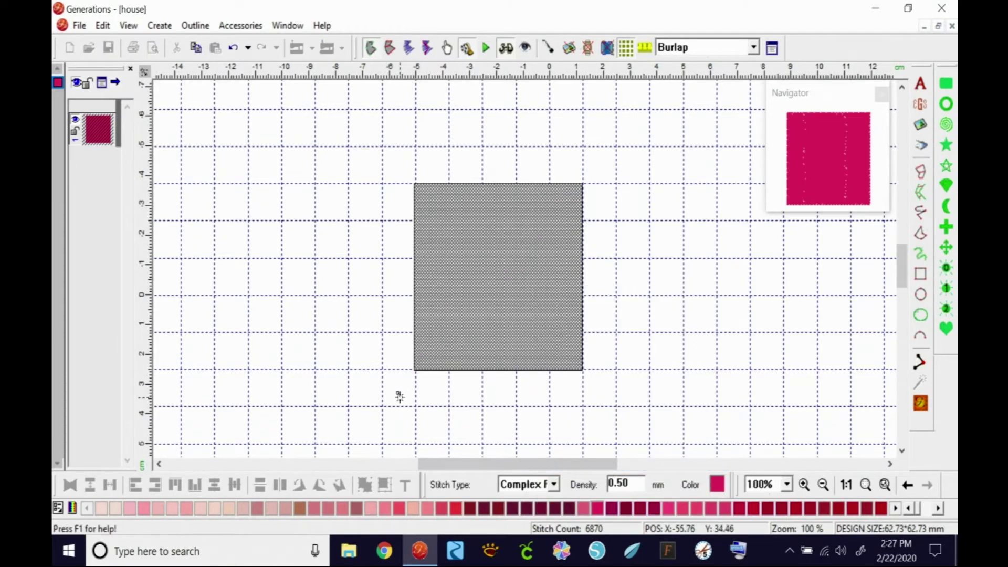
{"action": "left_click", "coordinate": [608, 153]}
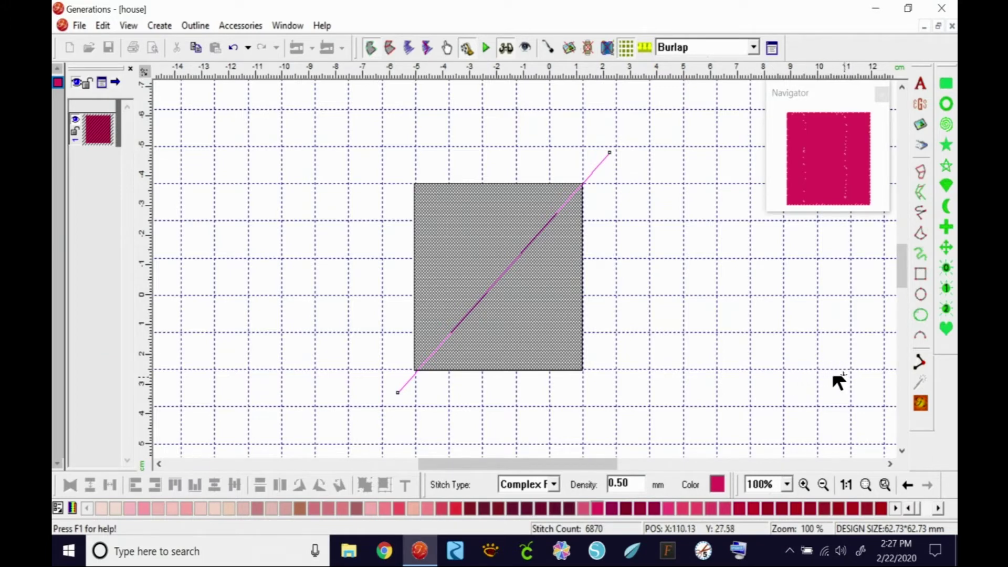
{"action": "left_click", "coordinate": [921, 402]}
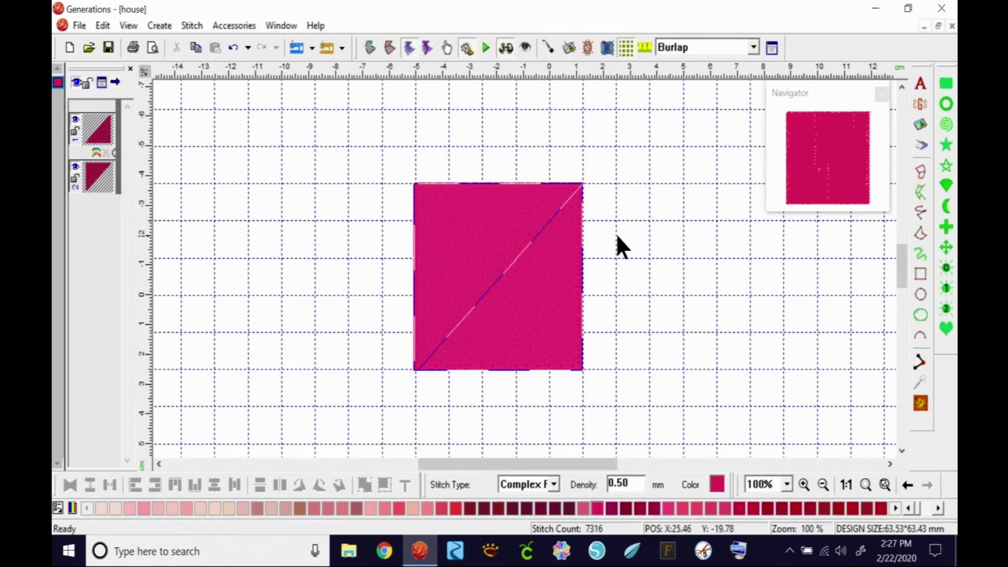
{"action": "mouse_move", "coordinate": [528, 301]}
{"action": "left_mouse_down"}
{"action": "mouse_move", "coordinate": [567, 304]}
{"action": "mouse_move", "coordinate": [587, 282]}
{"action": "mouse_move", "coordinate": [565, 318]}
{"action": "mouse_move", "coordinate": [487, 312]}
{"action": "mouse_move", "coordinate": [540, 307]}
{"action": "left_mouse_up"}
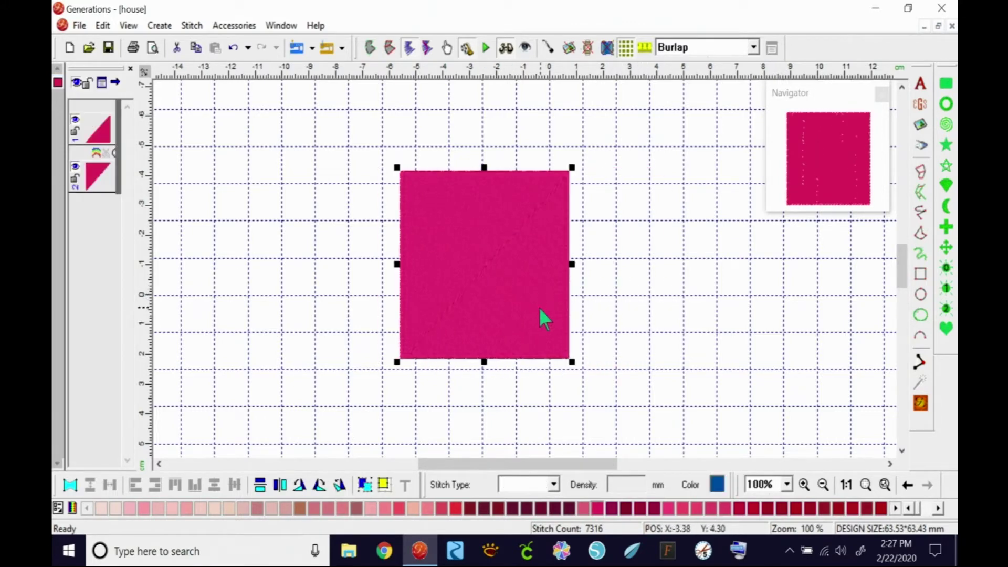
Give the lower-right triangle a blue thread colour from the palette
{"action": "left_click", "coordinate": [539, 294]}
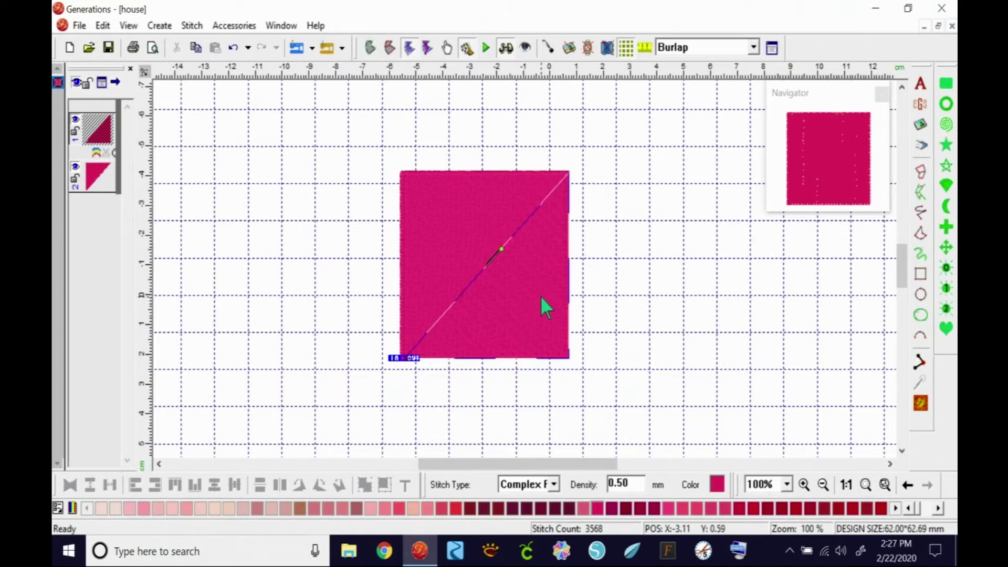
{"action": "left_click", "coordinate": [939, 509]}
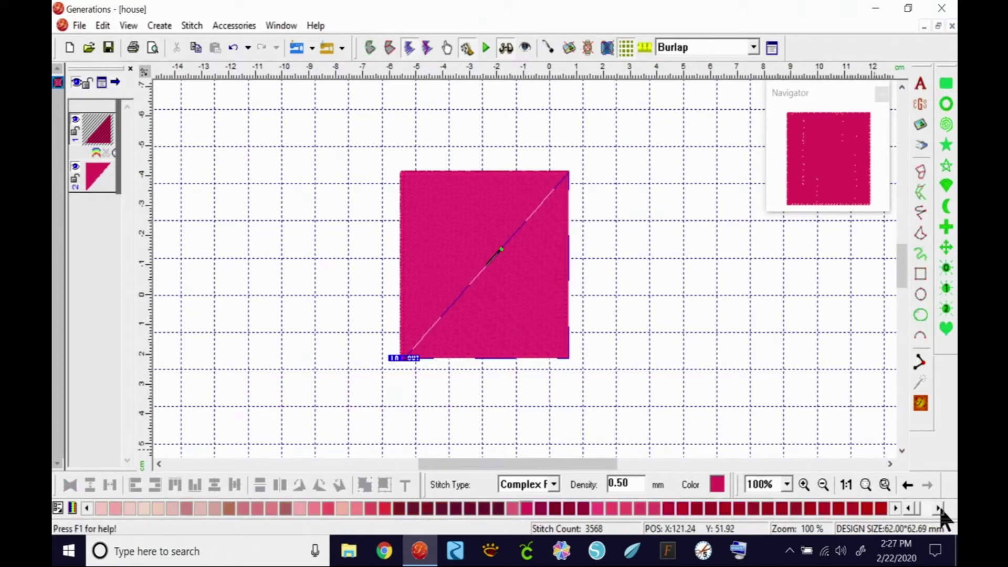
{"action": "left_click", "coordinate": [939, 509]}
{"action": "left_click", "coordinate": [938, 508]}
{"action": "left_click", "coordinate": [938, 509]}
{"action": "left_click", "coordinate": [939, 508]}
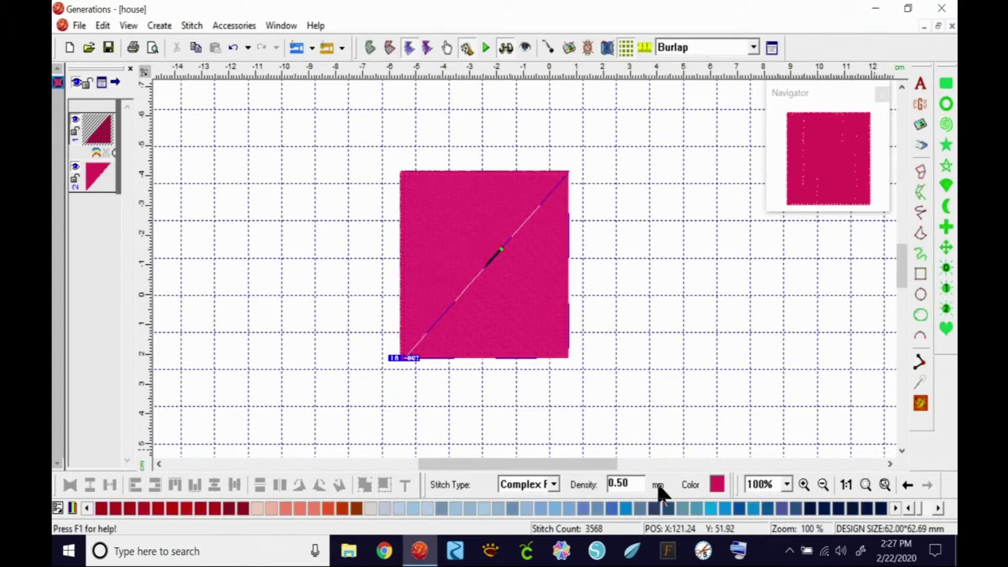
{"action": "left_click", "coordinate": [612, 508]}
{"action": "left_click", "coordinate": [629, 266]}
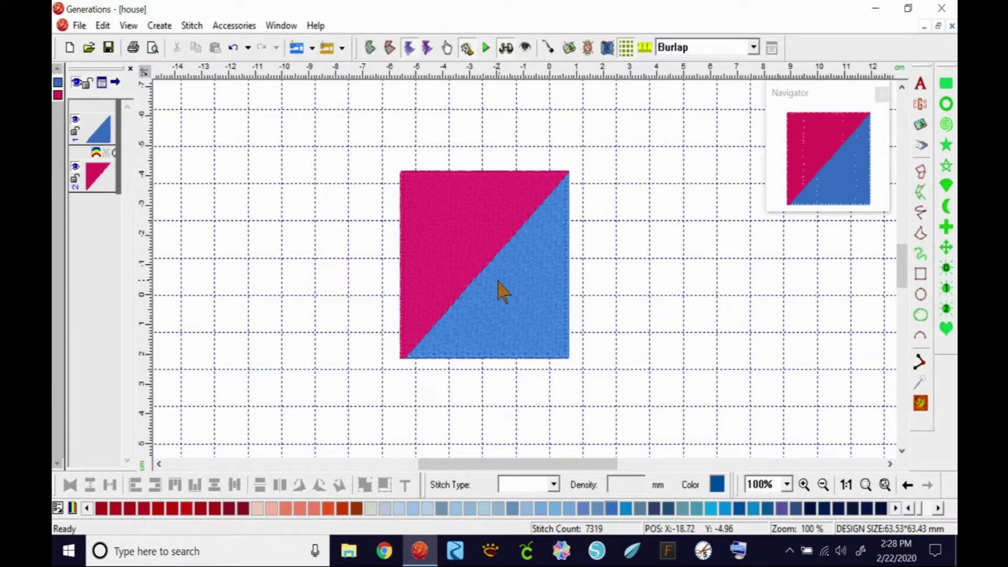
{"action": "left_click", "coordinate": [522, 267]}
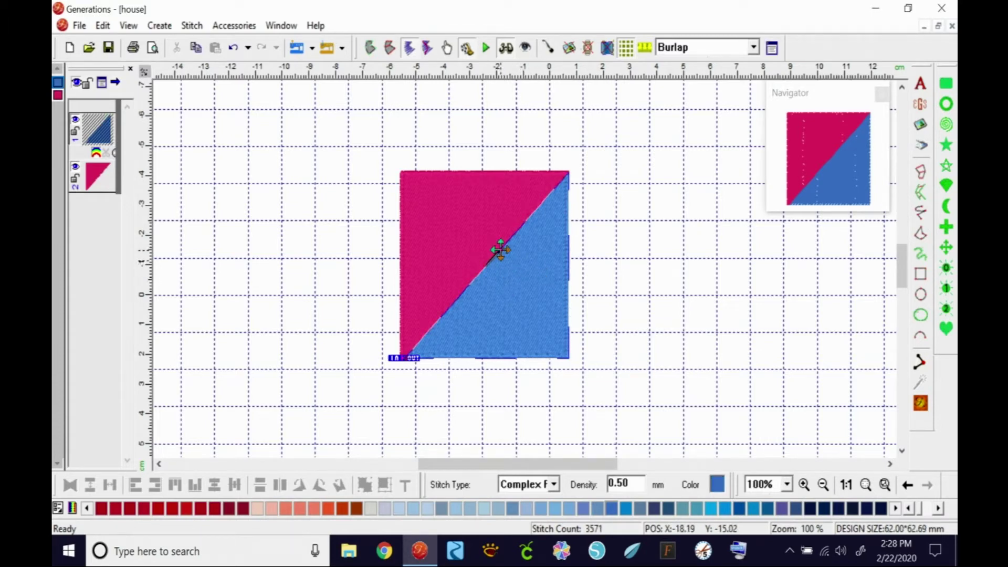
Angle the blue triangle's stitch direction down-right and ungroup the two triangles
{"action": "left_click_drag", "start_coordinate": [500, 250], "coordinate": [540, 270]}
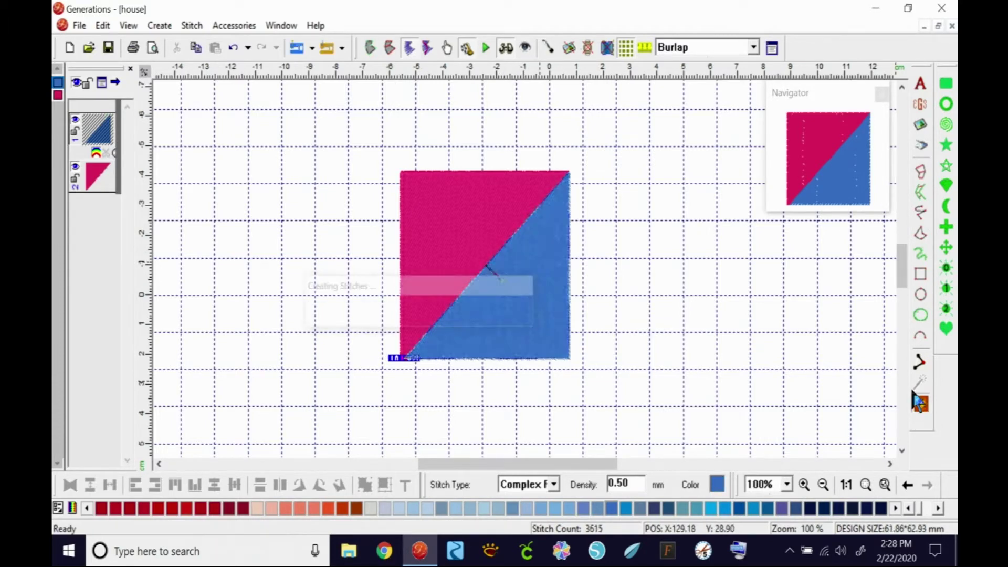
{"action": "left_click", "coordinate": [613, 187]}
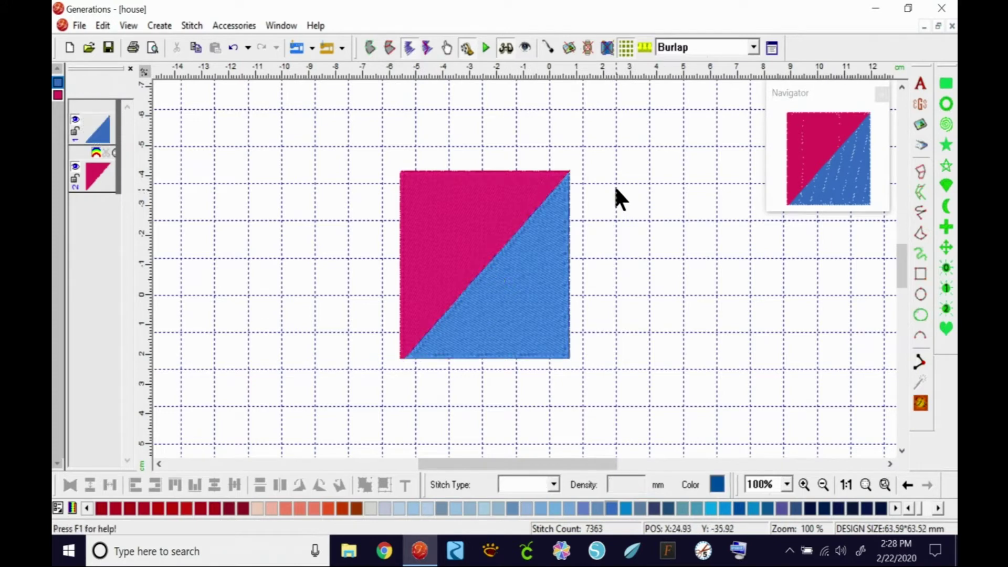
{"action": "left_click", "coordinate": [527, 247]}
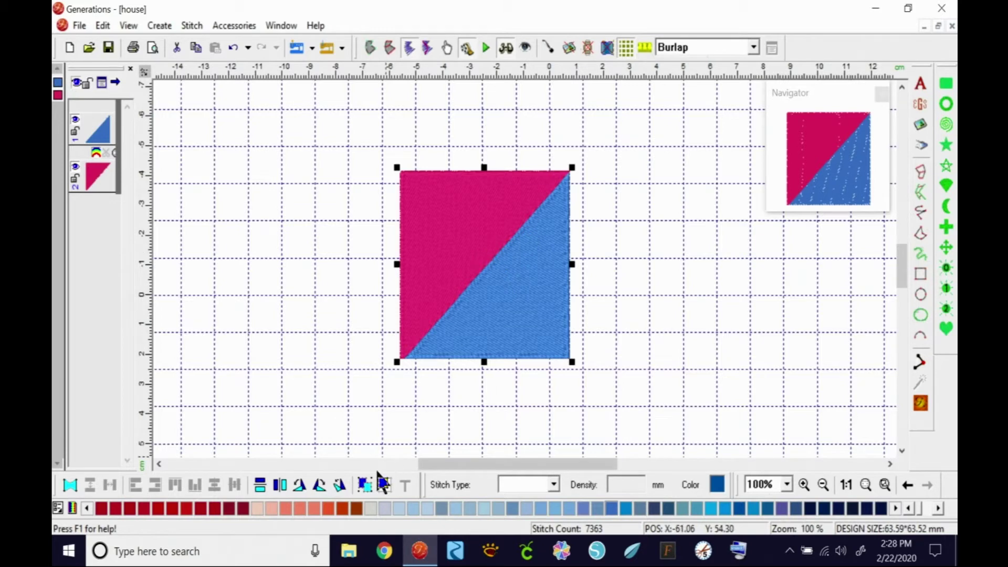
{"action": "left_click", "coordinate": [365, 484]}
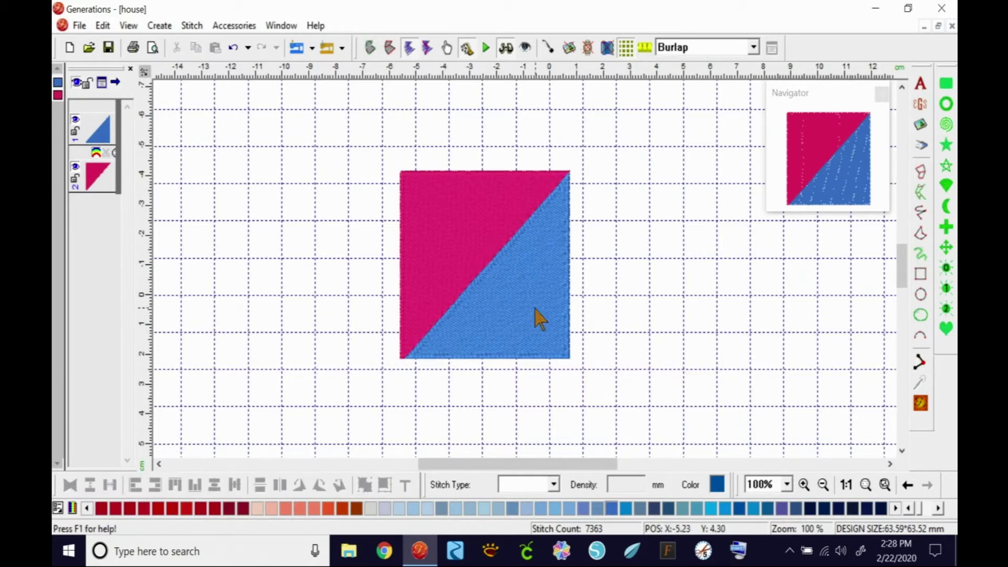
Move blue down-right and pink up-left, leaving a thin white diagonal gap between them
{"action": "left_click_drag", "start_coordinate": [538, 318], "coordinate": [572, 351]}
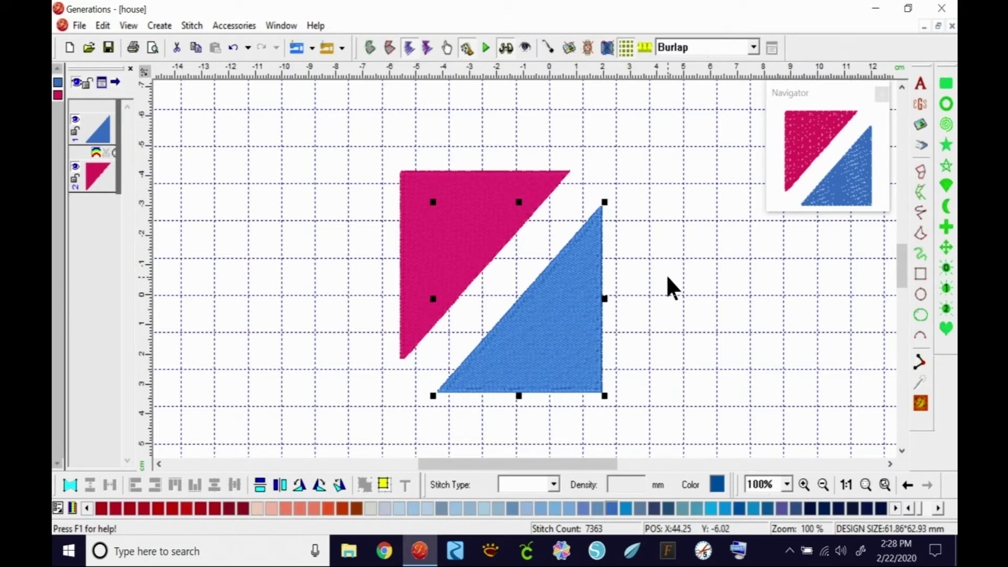
{"action": "left_click", "coordinate": [233, 47]}
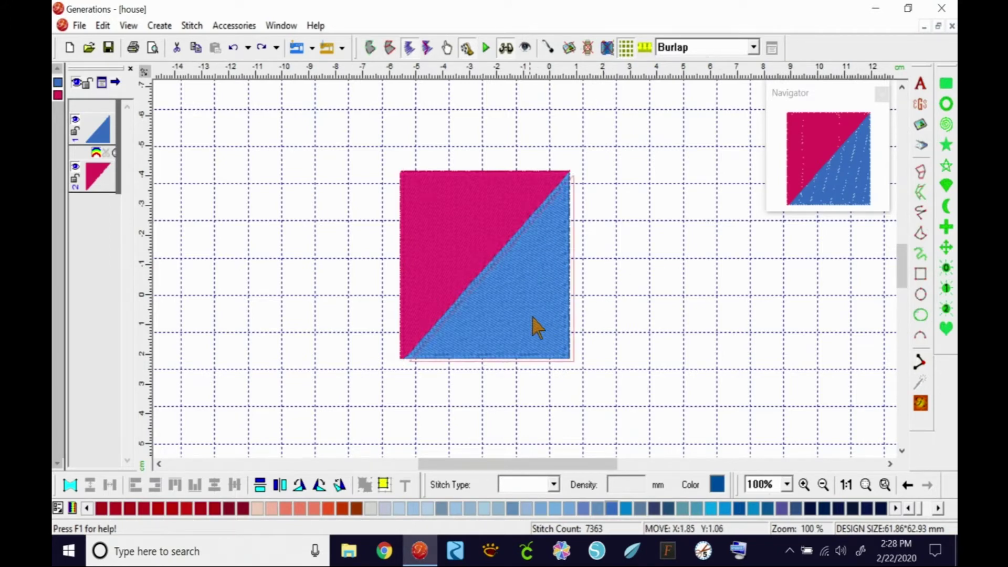
{"action": "left_click_drag", "start_coordinate": [535, 317], "coordinate": [607, 353]}
{"action": "left_click", "coordinate": [517, 195]}
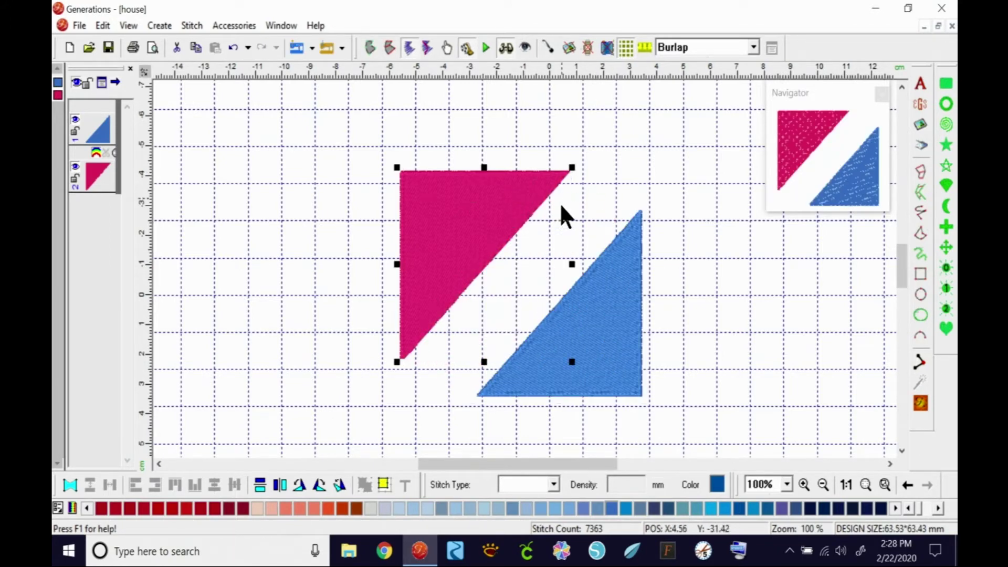
{"action": "left_click_drag", "start_coordinate": [473, 231], "coordinate": [434, 221]}
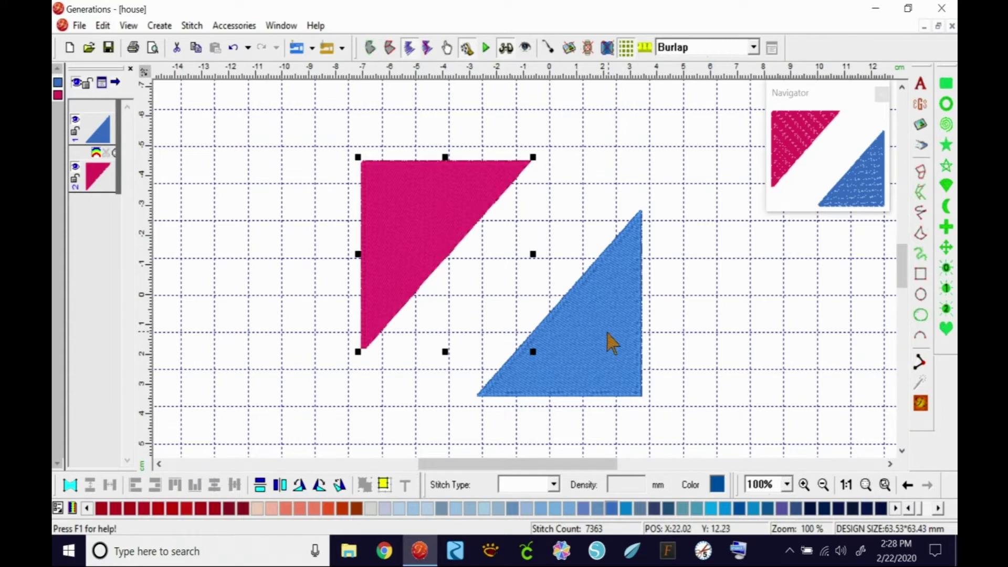
{"action": "left_click_drag", "start_coordinate": [604, 332], "coordinate": [533, 314]}
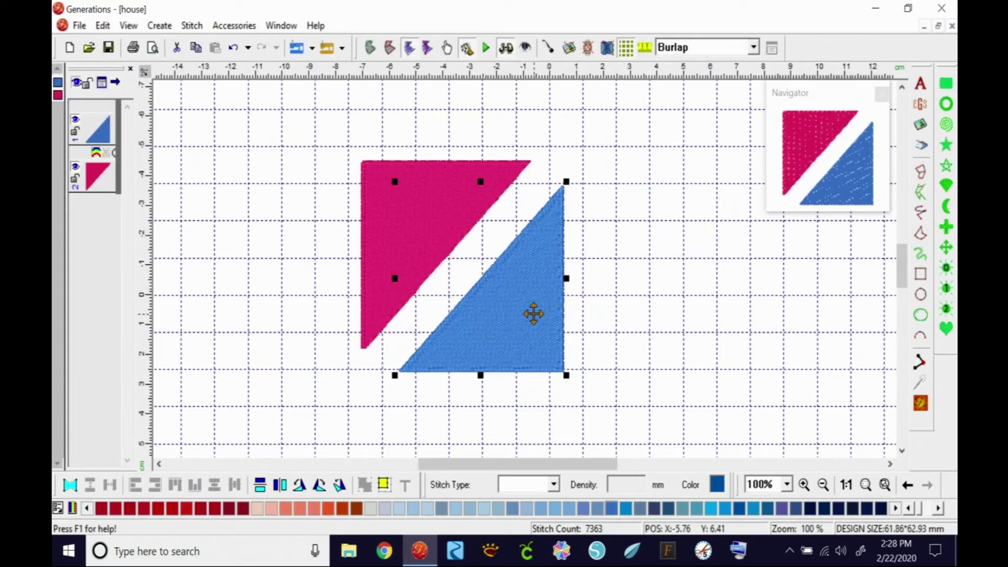
{"action": "left_click", "coordinate": [590, 174]}
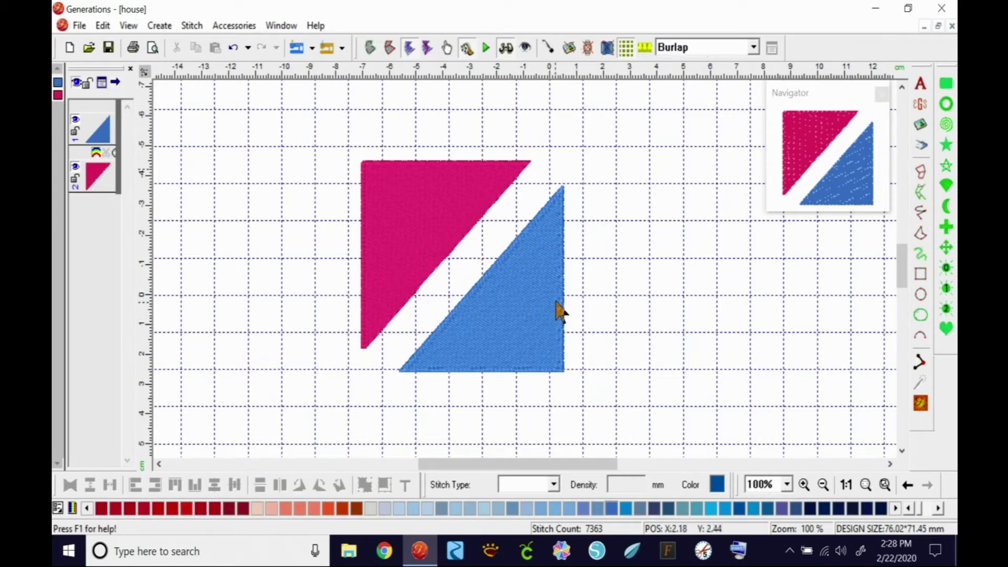
{"action": "left_click", "coordinate": [530, 299]}
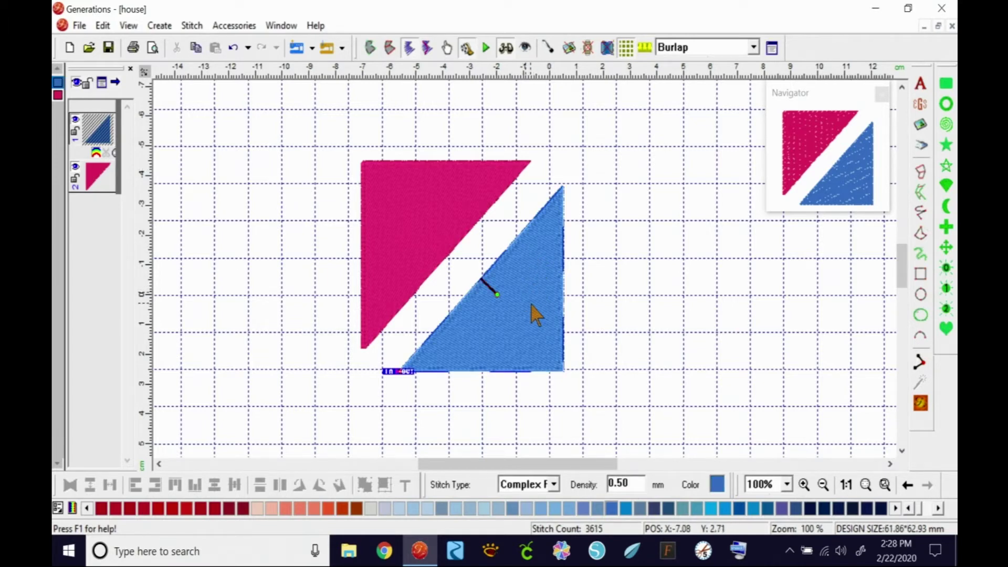
Divide both triangles along the opposite diagonal with one line and regenerate stitches
{"action": "left_click", "coordinate": [441, 193], "text": "ctrl"}
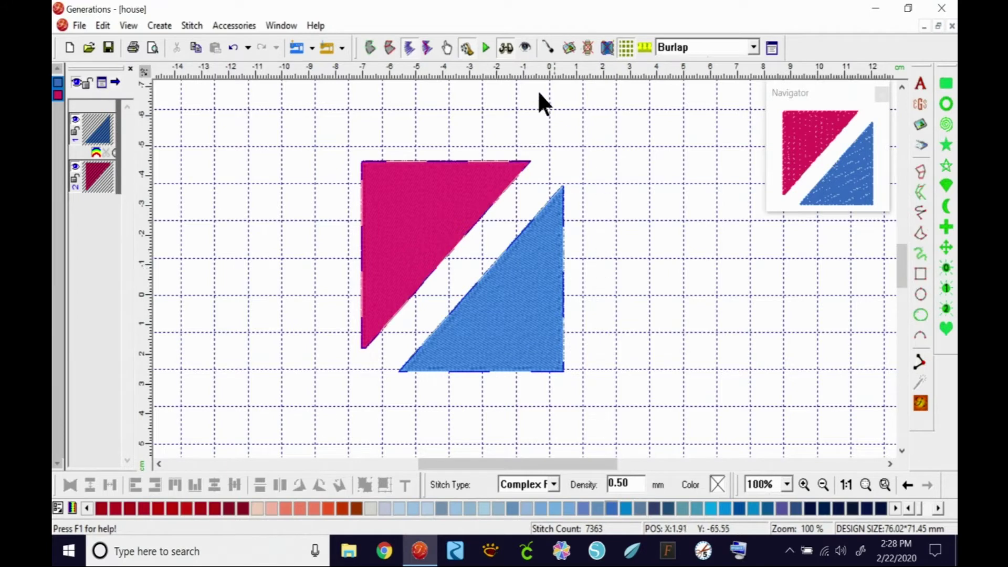
{"action": "left_click", "coordinate": [370, 46]}
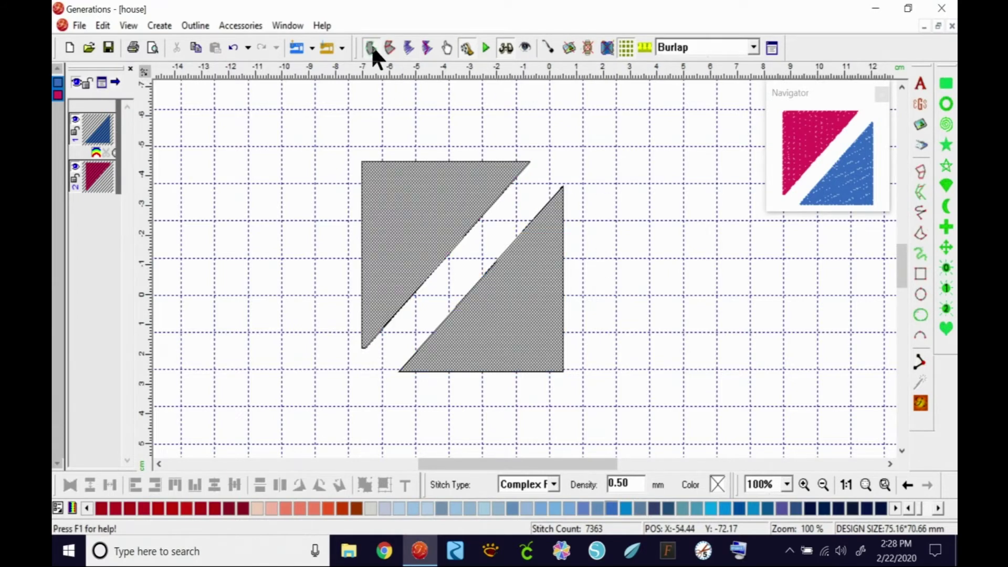
{"action": "right_click", "coordinate": [542, 295]}
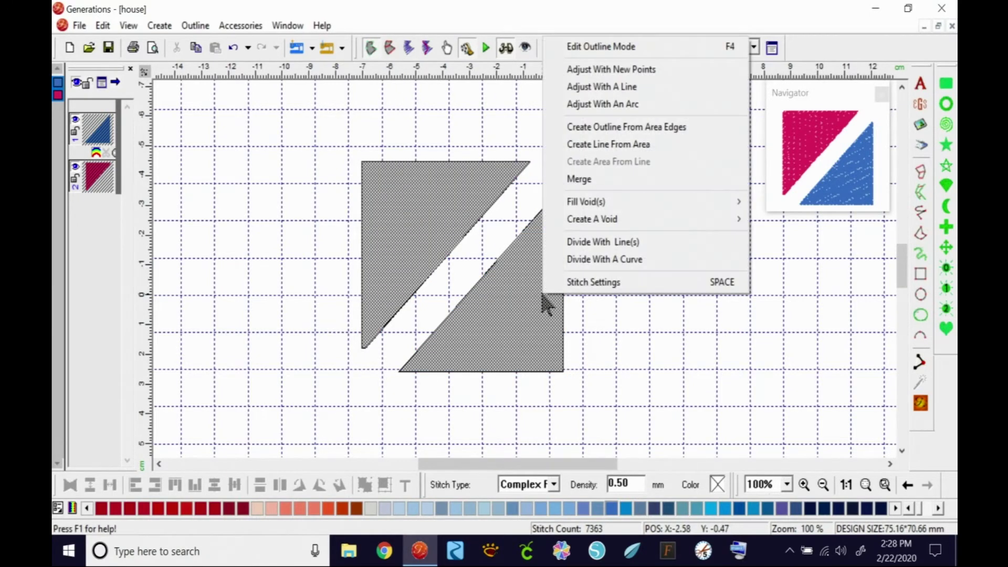
{"action": "left_click", "coordinate": [628, 242]}
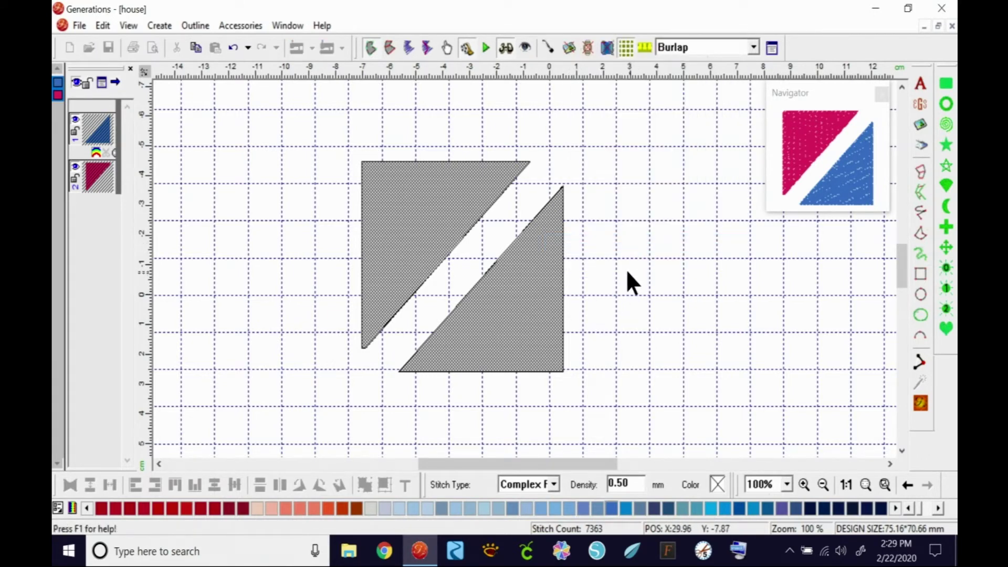
{"action": "left_click", "coordinate": [369, 170]}
{"action": "left_click", "coordinate": [339, 142]}
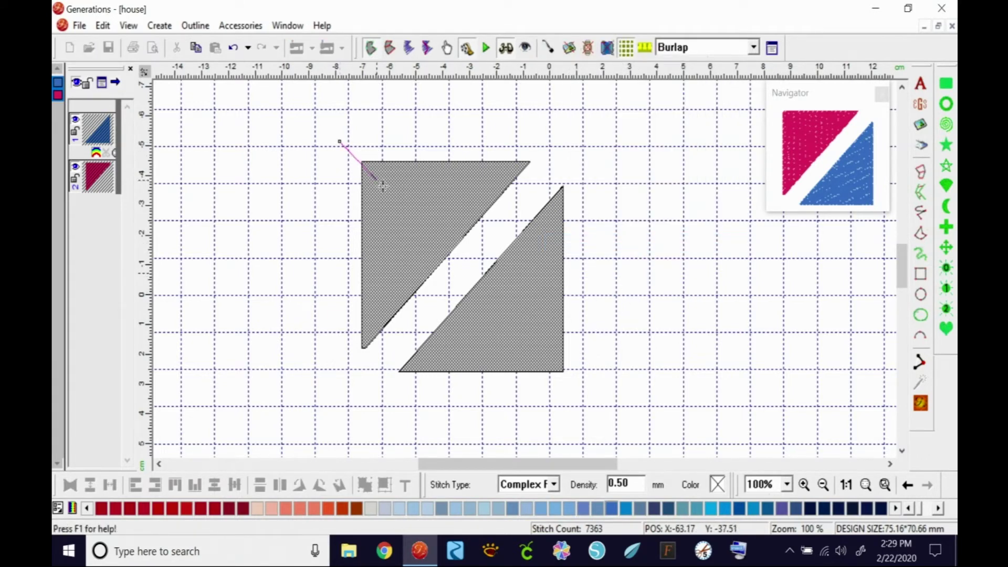
{"action": "left_click", "coordinate": [587, 398]}
{"action": "left_click", "coordinate": [922, 404]}
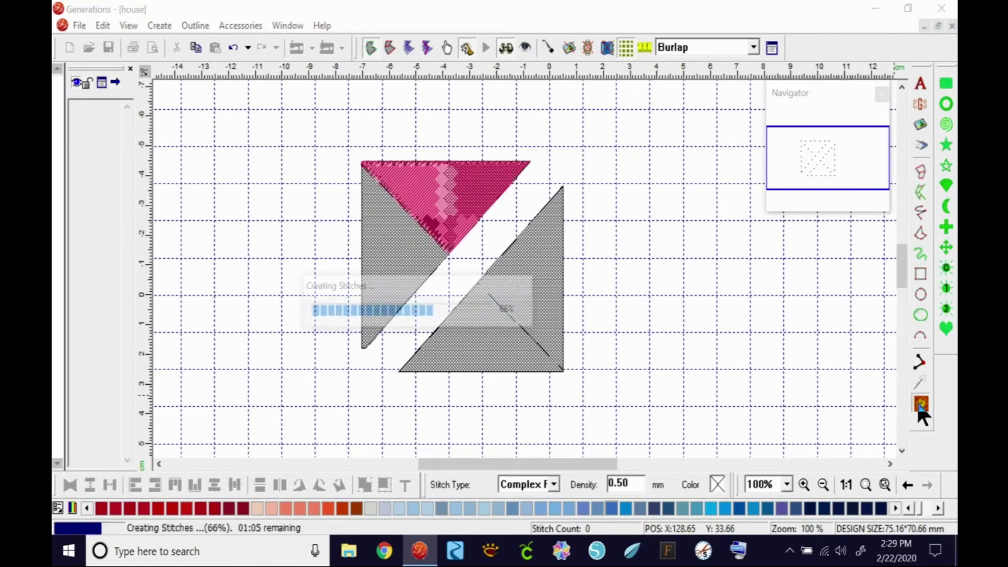
Colour the blue triangle's right piece orange and the pink triangle's left piece yellow
{"action": "left_click_drag", "start_coordinate": [542, 321], "coordinate": [559, 309]}
{"action": "left_click", "coordinate": [560, 314]}
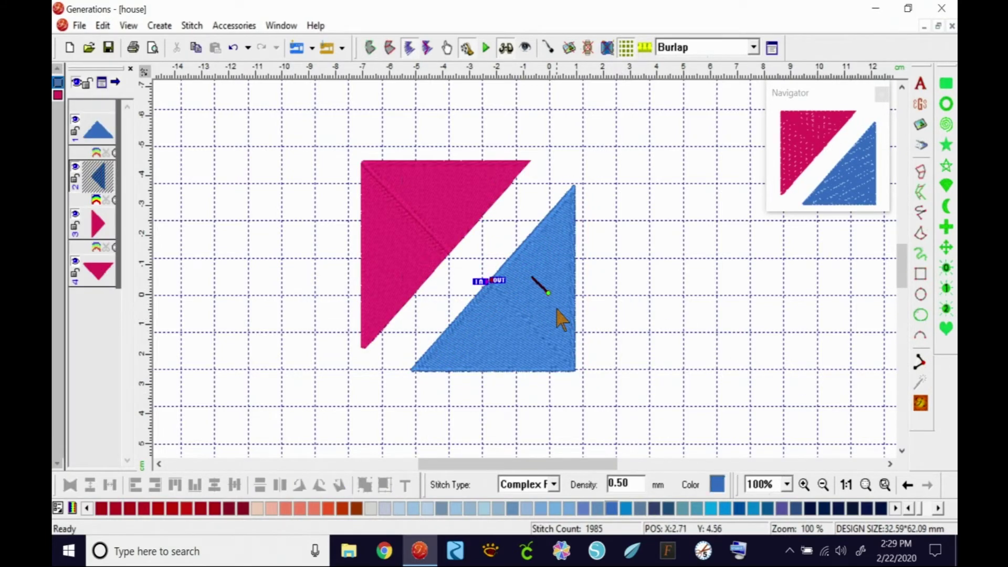
{"action": "left_click", "coordinate": [348, 509]}
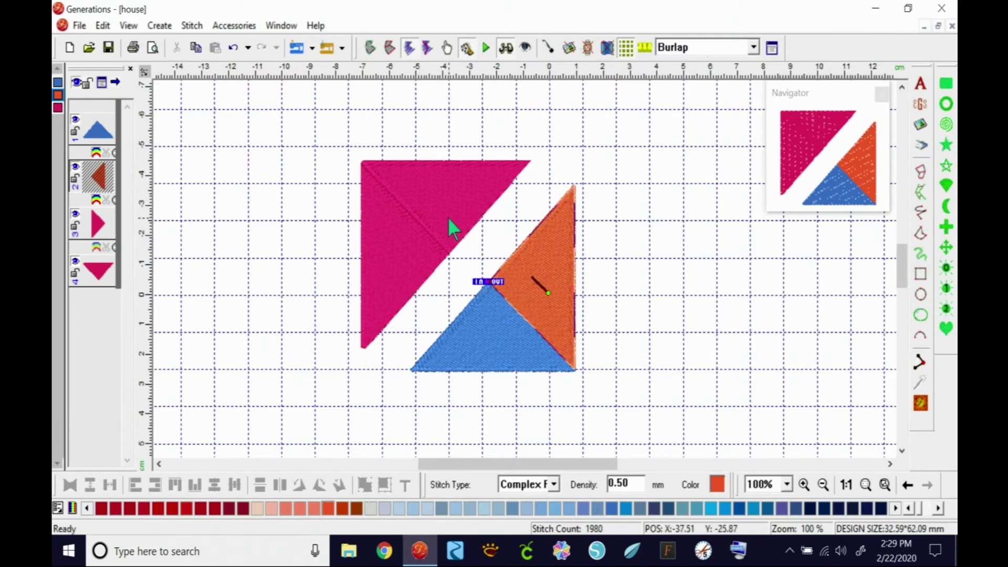
{"action": "left_click", "coordinate": [429, 241]}
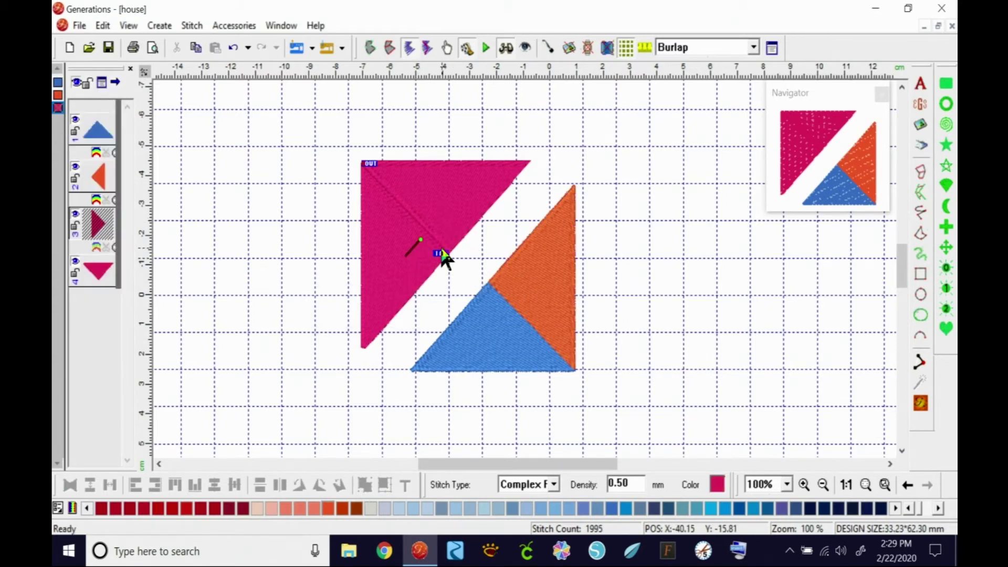
{"action": "left_click", "coordinate": [925, 508]}
{"action": "left_click", "coordinate": [926, 509]}
{"action": "left_click", "coordinate": [668, 508]}
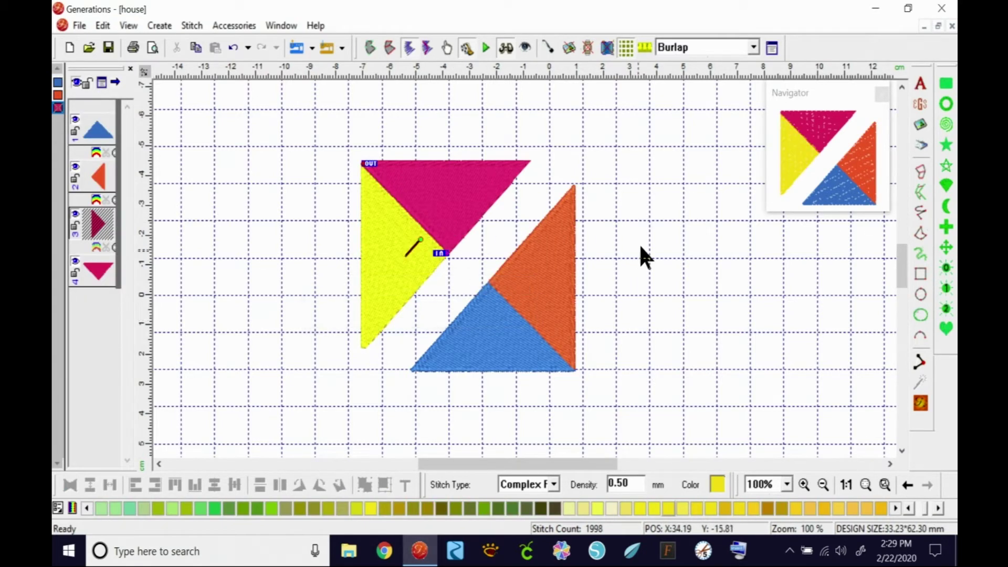
{"action": "left_click", "coordinate": [652, 263]}
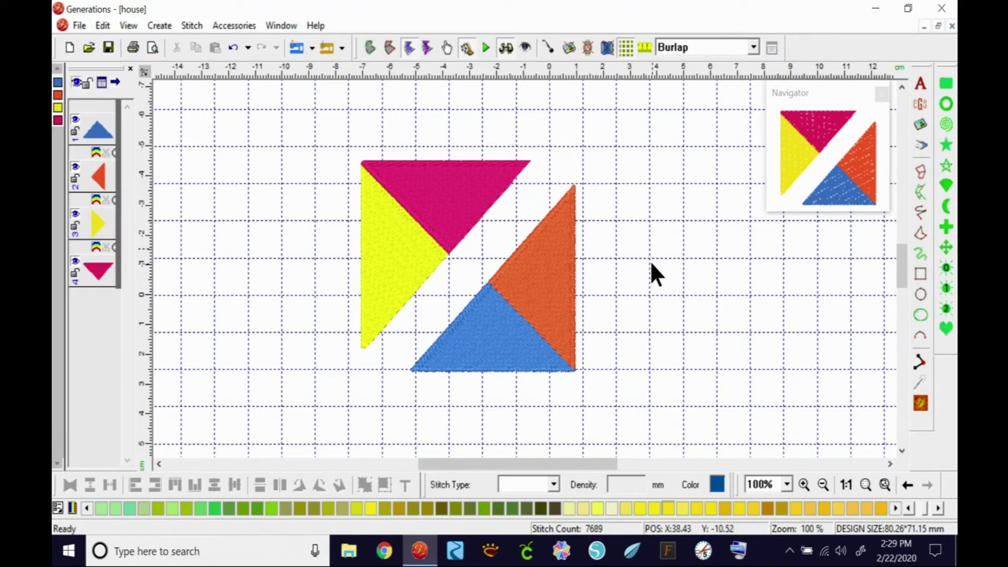
Ungroup both pairs, shifting the orange triangle up-right and the yellow triangle down-left
{"action": "left_click", "coordinate": [541, 297]}
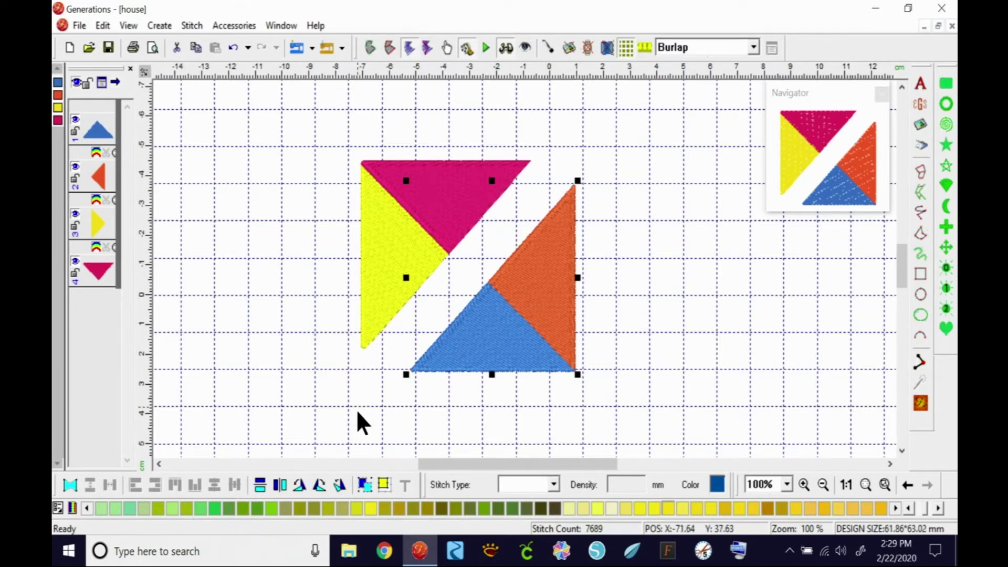
{"action": "left_click", "coordinate": [364, 483]}
{"action": "left_click_drag", "start_coordinate": [550, 323], "coordinate": [589, 304]}
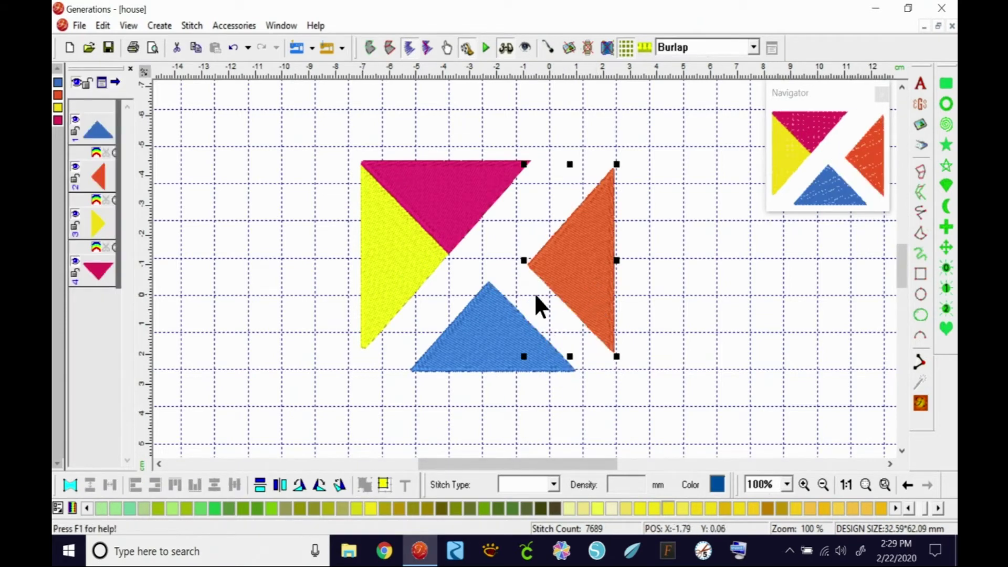
{"action": "left_click", "coordinate": [428, 239]}
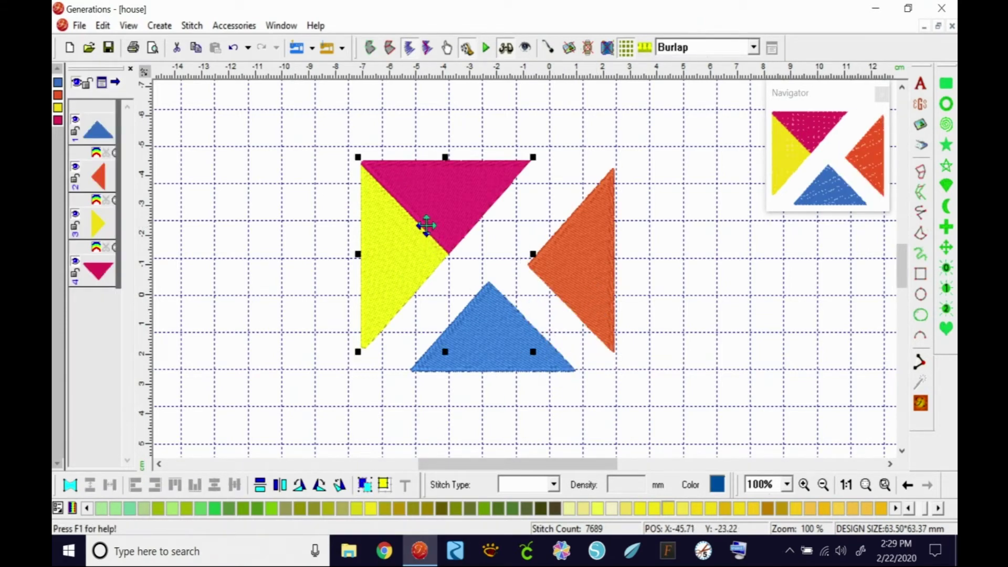
{"action": "left_click", "coordinate": [364, 484]}
{"action": "left_click_drag", "start_coordinate": [389, 339], "coordinate": [405, 308]}
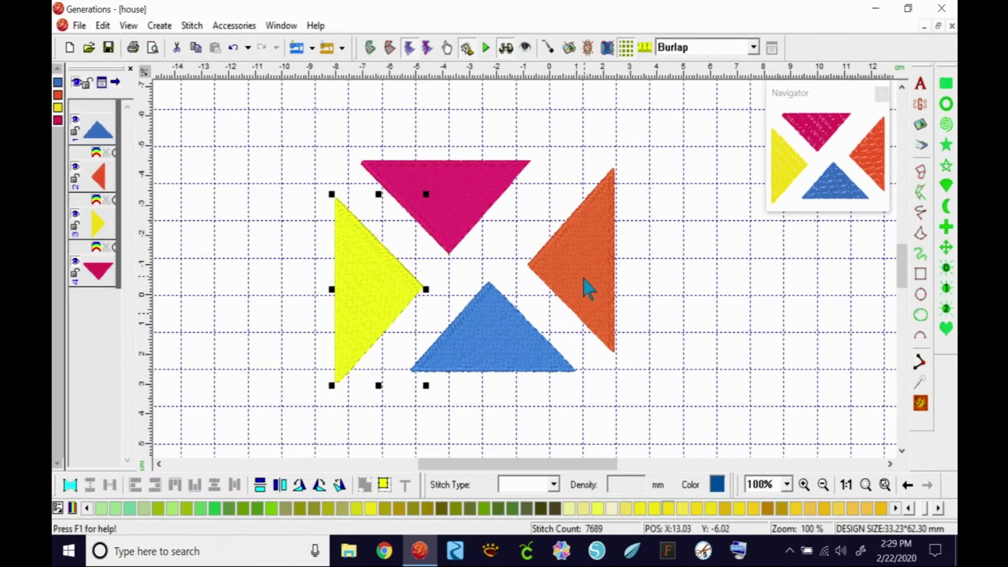
Set yellow atop the magenta triangle and butt orange against blue below
{"action": "left_click_drag", "start_coordinate": [491, 346], "coordinate": [487, 172]}
{"action": "left_click", "coordinate": [374, 317]}
{"action": "left_click_drag", "start_coordinate": [477, 214], "coordinate": [474, 200]}
{"action": "left_click_drag", "start_coordinate": [600, 255], "coordinate": [456, 322]}
{"action": "left_click", "coordinate": [636, 393]}
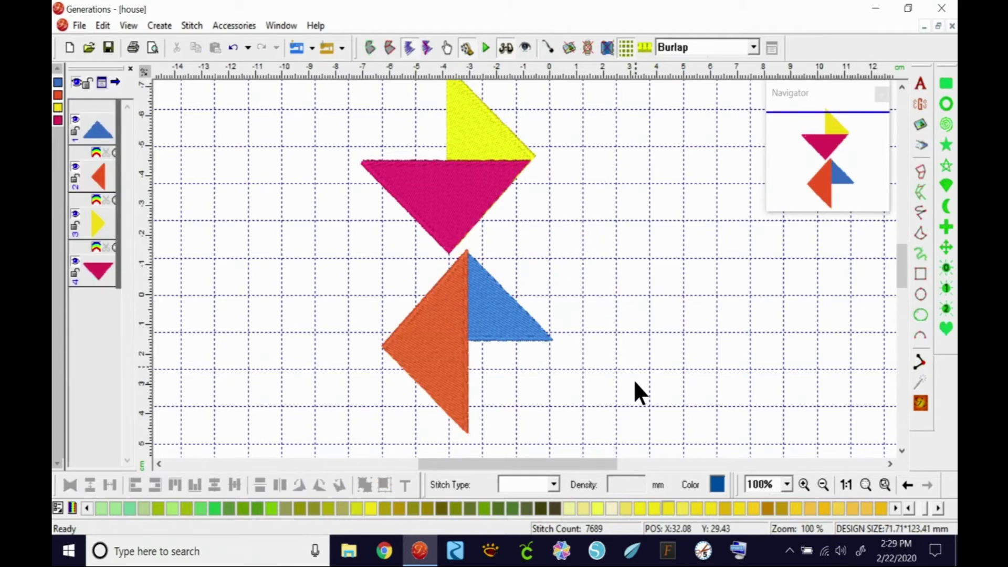
{"action": "left_click_drag", "start_coordinate": [902, 271], "coordinate": [896, 266]}
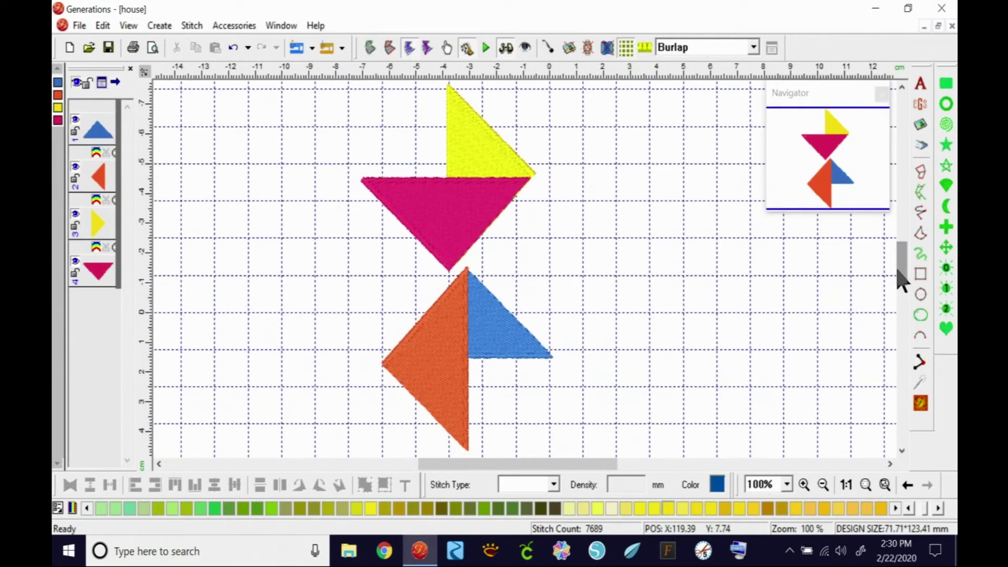
Void the pink triangle's area from the yellow triangle, restitch, and nudge yellow into place
{"action": "left_click", "coordinate": [481, 147]}
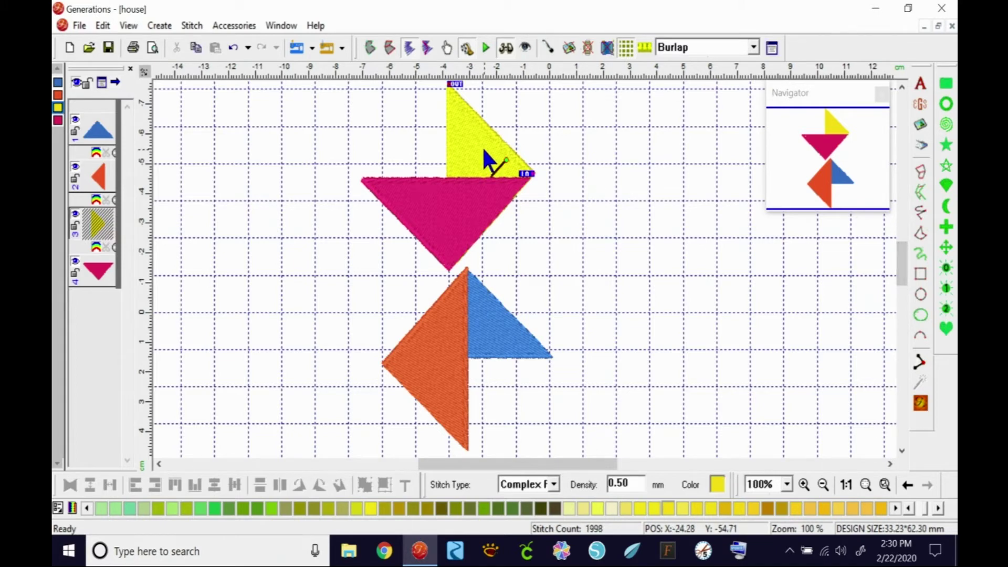
{"action": "left_click", "coordinate": [368, 43]}
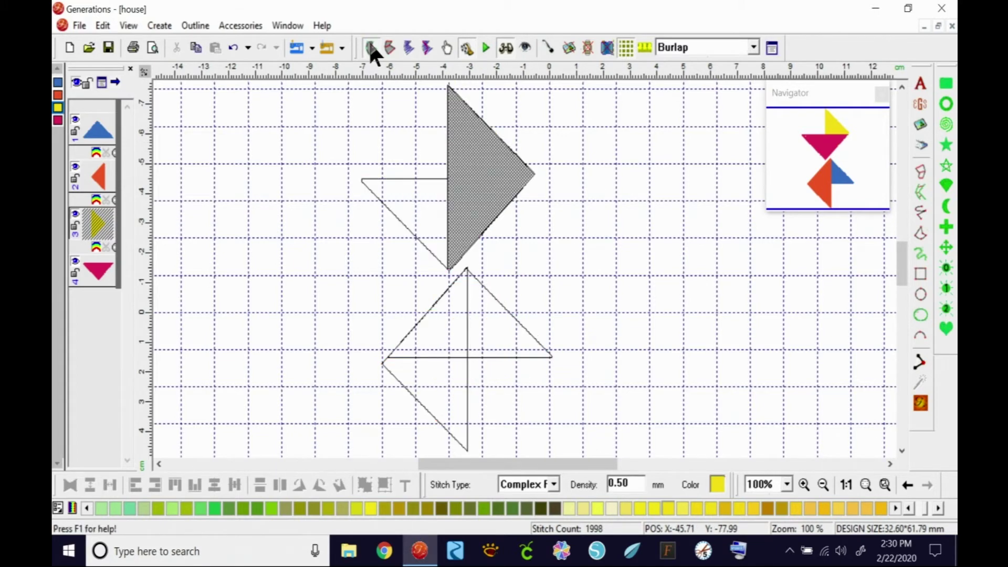
{"action": "right_click", "coordinate": [499, 156]}
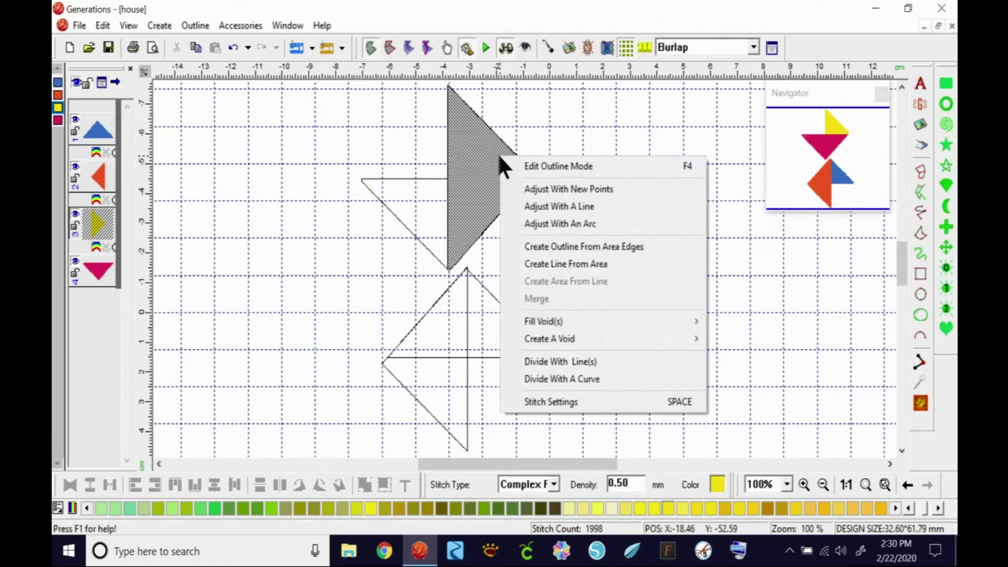
{"action": "mouse_move", "coordinate": [573, 338]}
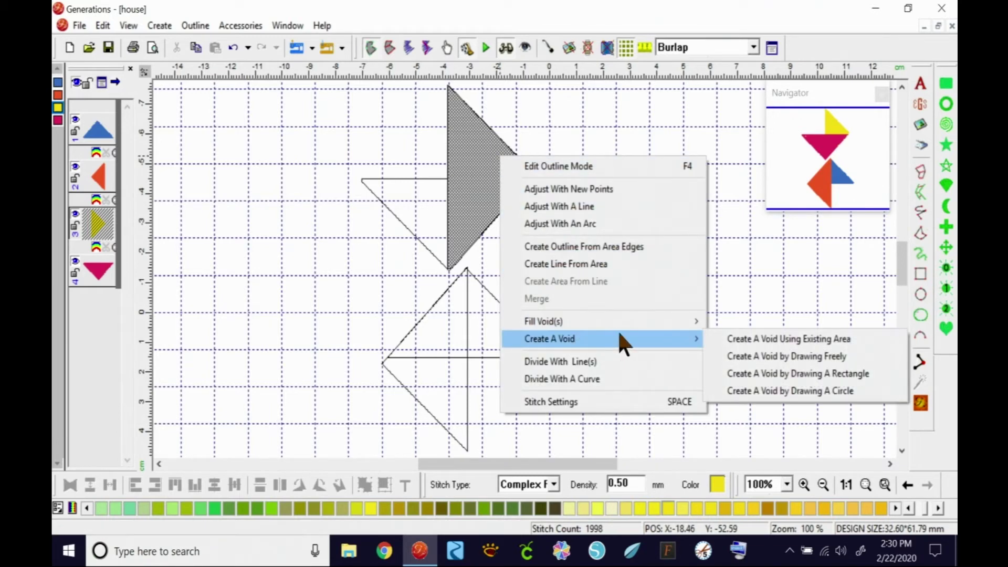
{"action": "left_click", "coordinate": [830, 338]}
{"action": "left_click", "coordinate": [486, 220]}
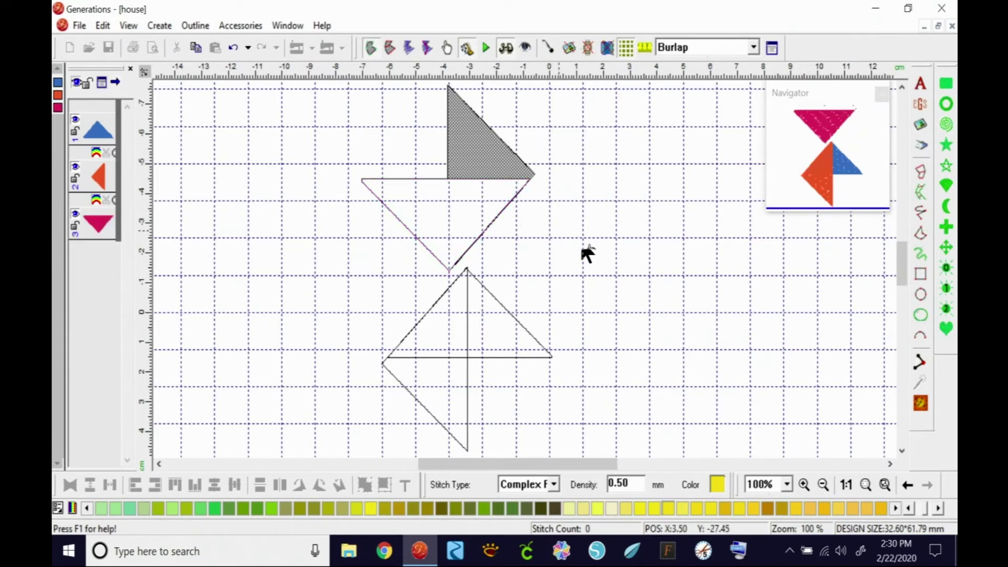
{"action": "left_click", "coordinate": [922, 404]}
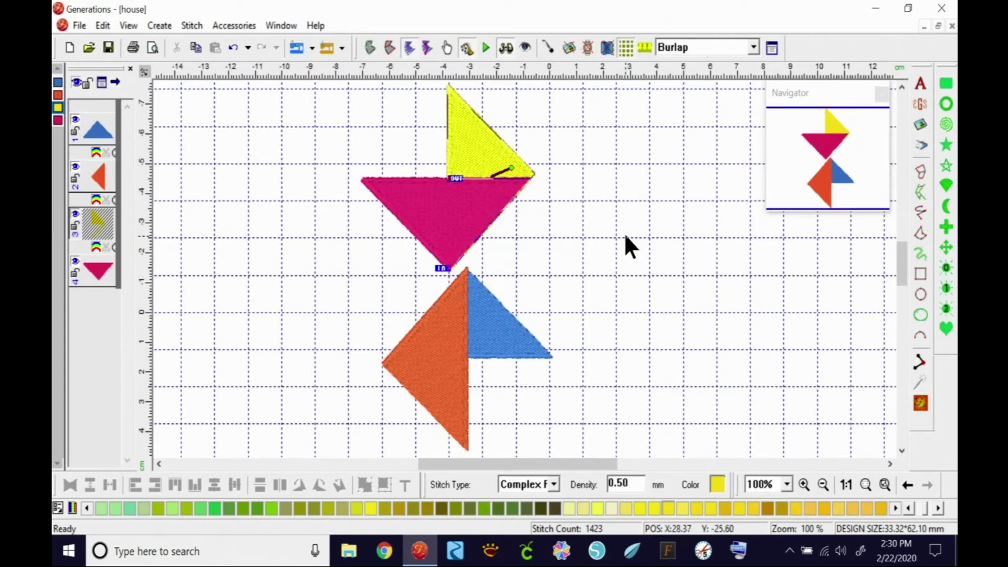
{"action": "mouse_move", "coordinate": [515, 171]}
{"action": "left_mouse_down"}
{"action": "mouse_move", "coordinate": [554, 128]}
{"action": "mouse_move", "coordinate": [513, 168]}
{"action": "mouse_move", "coordinate": [503, 160]}
{"action": "mouse_move", "coordinate": [513, 169]}
{"action": "left_mouse_up"}
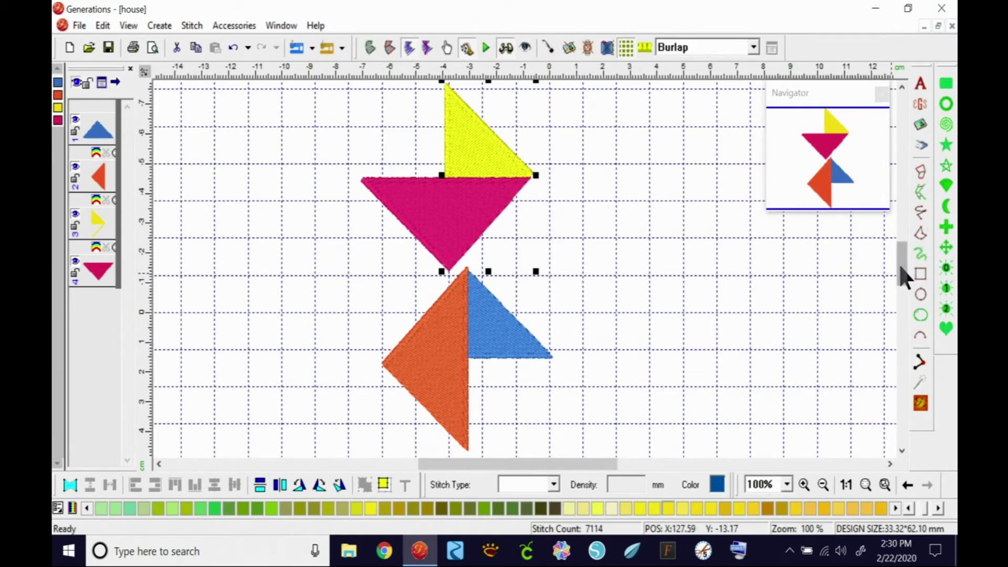
{"action": "scroll", "coordinate": [899, 264], "scroll_direction": "up", "scroll_amount": 1}
Delete the pink, blue, orange and yellow triangles from the canvas
{"action": "left_click_drag", "start_coordinate": [324, 91], "coordinate": [583, 420]}
{"action": "scroll", "coordinate": [587, 389], "scroll_direction": "down", "scroll_amount": 5}
{"action": "key", "text": "Delete"}
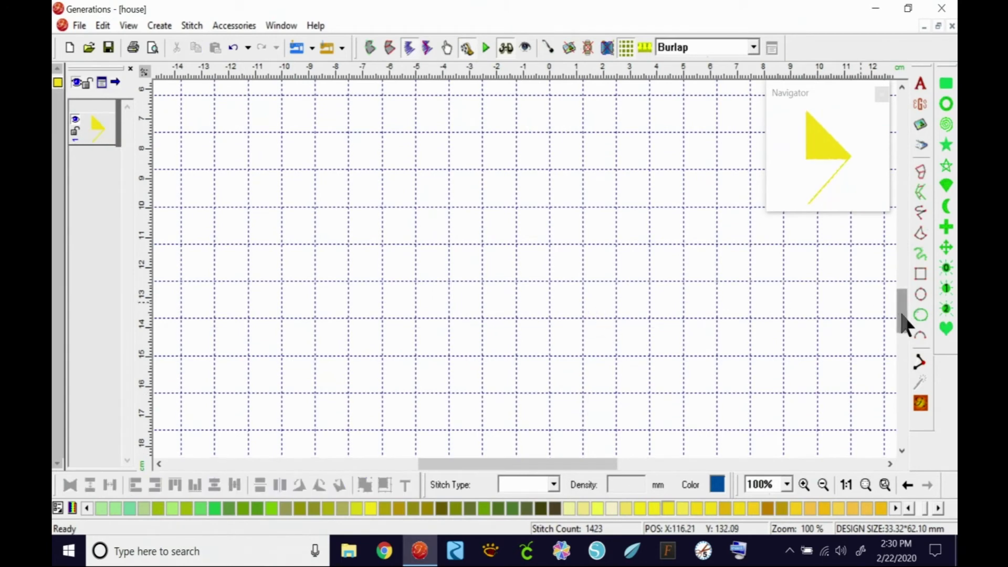
{"action": "left_click_drag", "start_coordinate": [900, 311], "coordinate": [901, 254]}
{"action": "left_click_drag", "start_coordinate": [399, 118], "coordinate": [592, 352]}
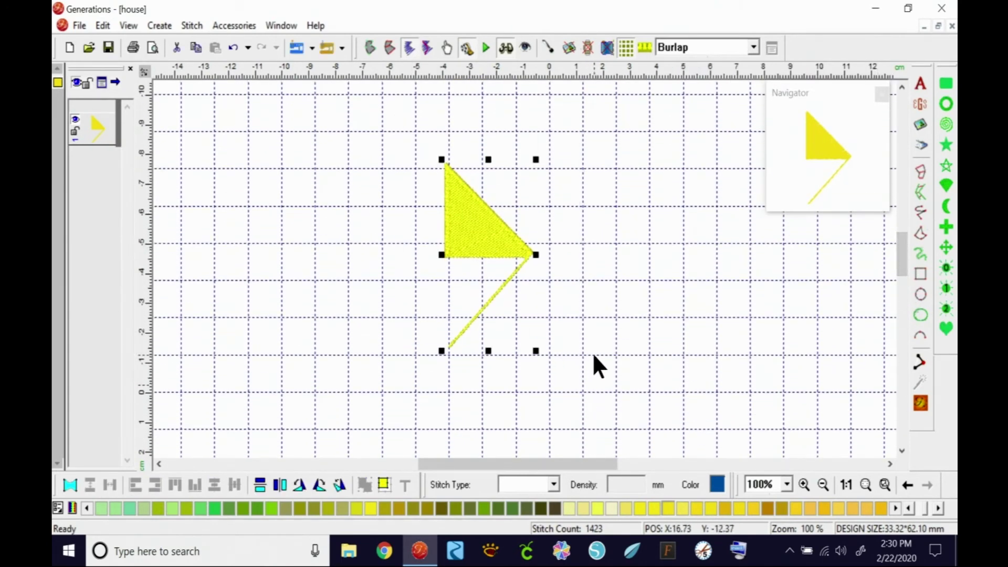
{"action": "key", "text": "Delete"}
Draw a new square and split it with a vertical line, then generate stitches
{"action": "left_click", "coordinate": [920, 279]}
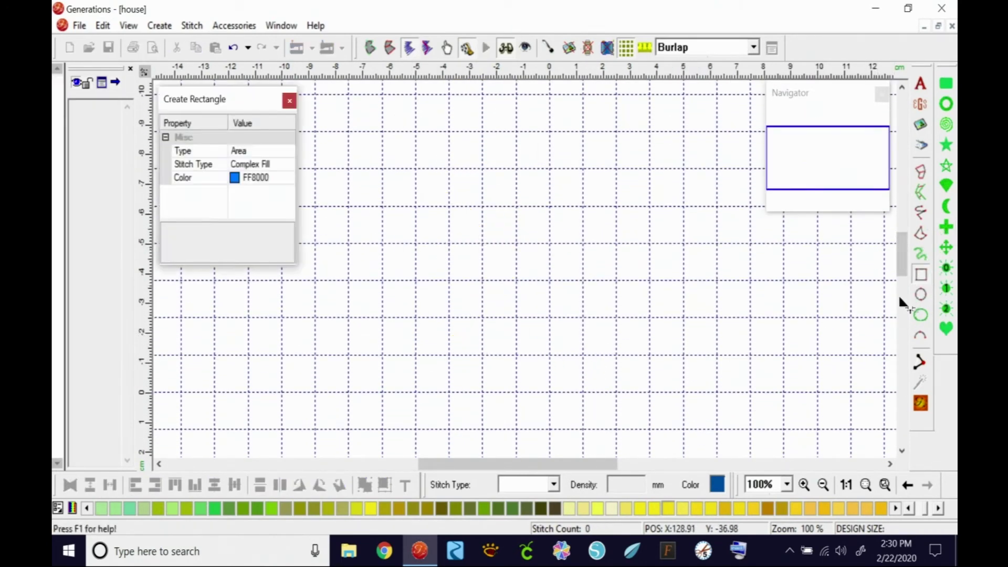
{"action": "left_click_drag", "start_coordinate": [417, 169], "coordinate": [583, 354]}
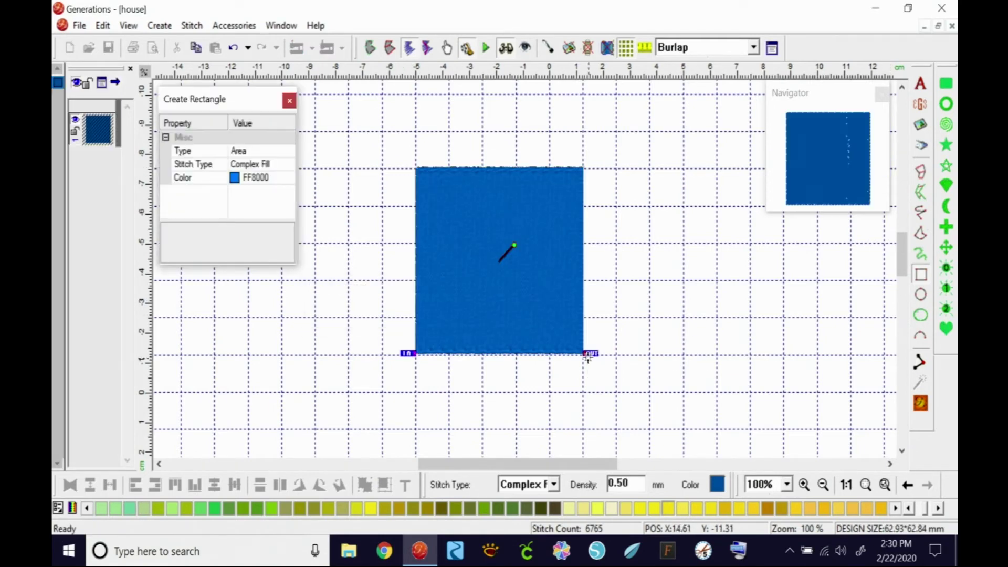
{"action": "left_click", "coordinate": [588, 355]}
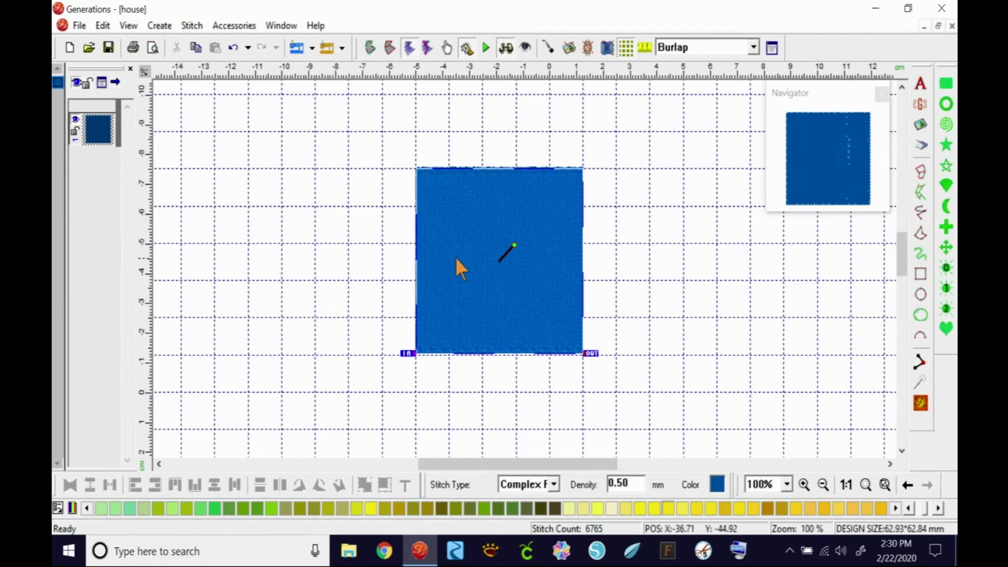
{"action": "left_click", "coordinate": [371, 47]}
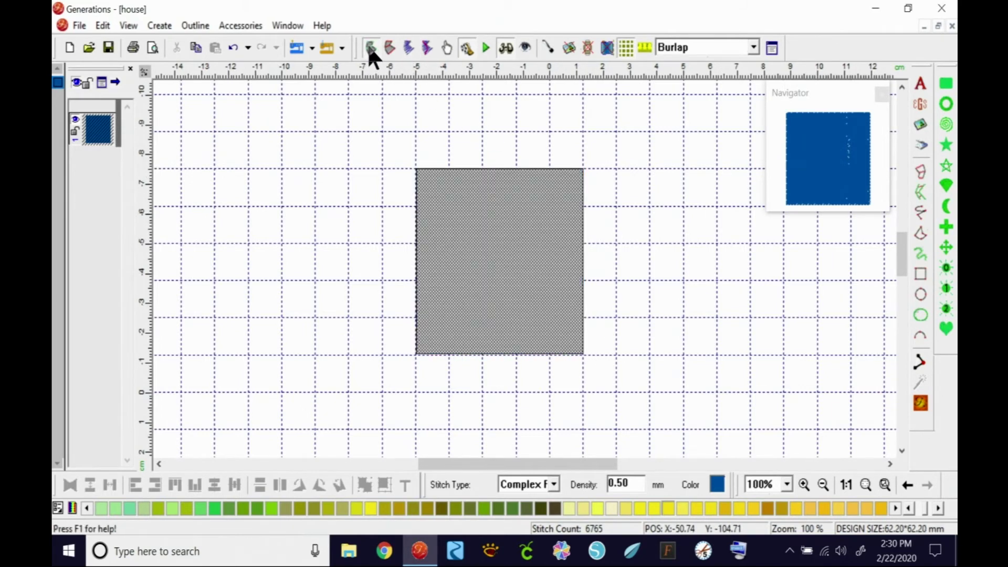
{"action": "right_click", "coordinate": [559, 295]}
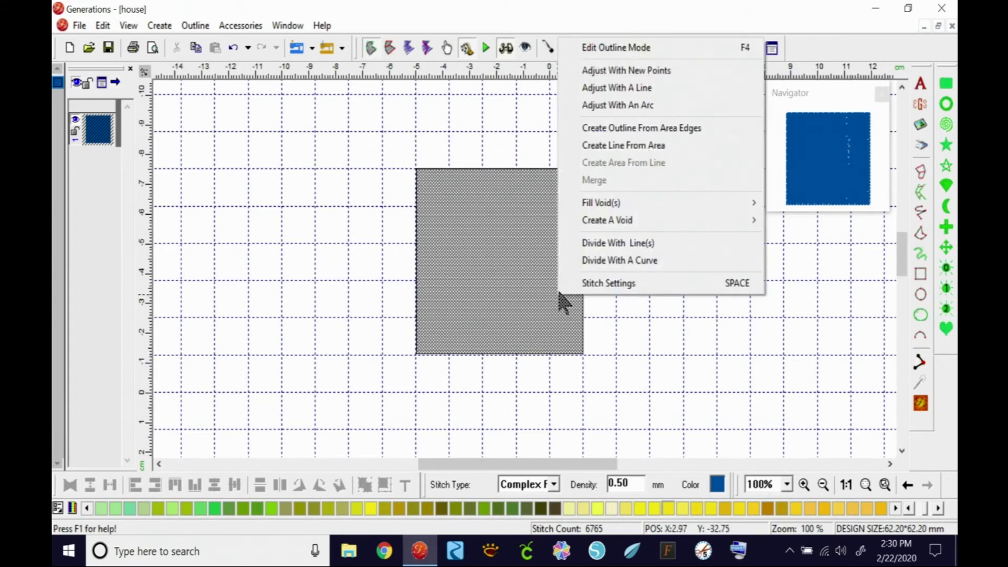
{"action": "left_click", "coordinate": [646, 242]}
{"action": "left_click", "coordinate": [503, 392]}
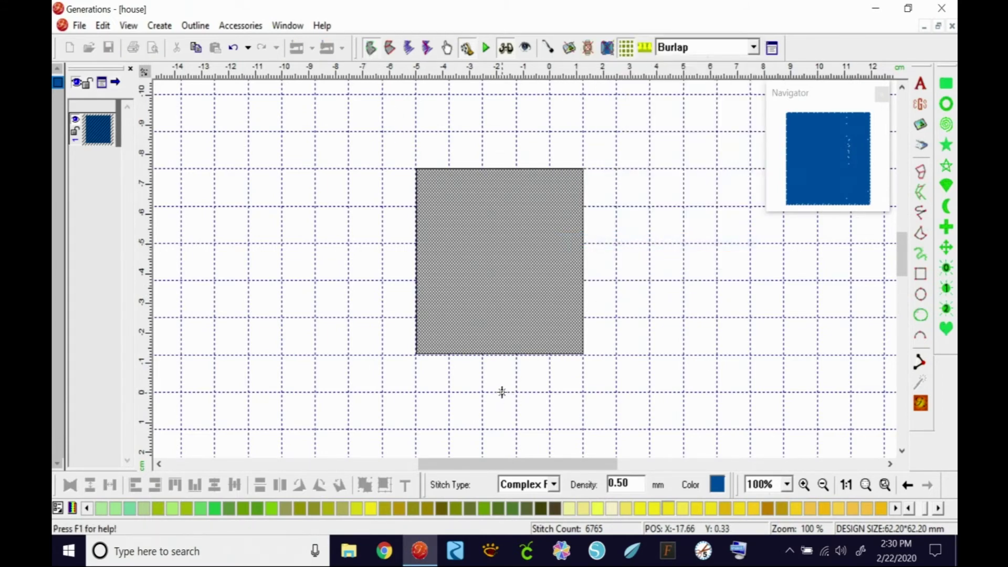
{"action": "left_click", "coordinate": [506, 135]}
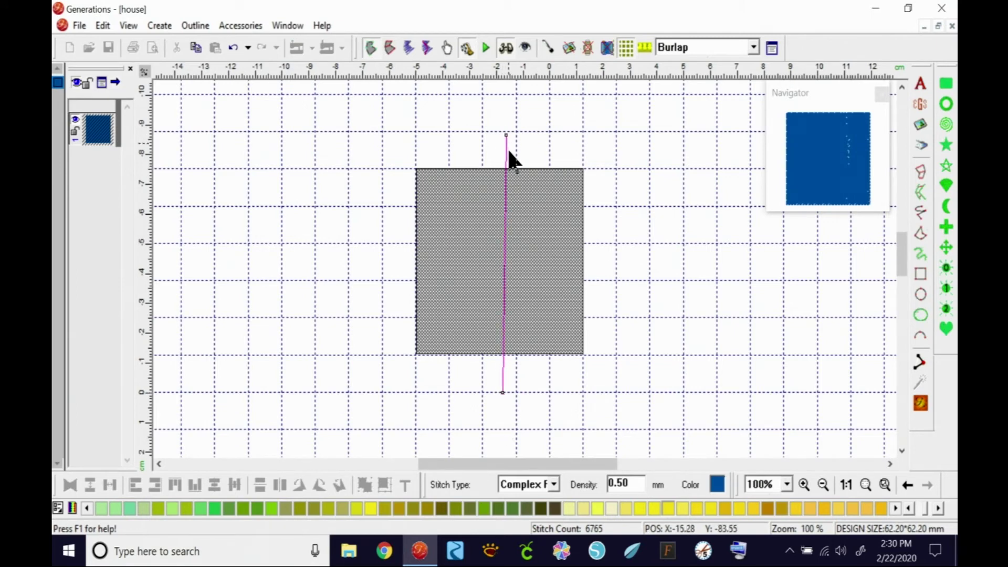
{"action": "right_click", "coordinate": [505, 181]}
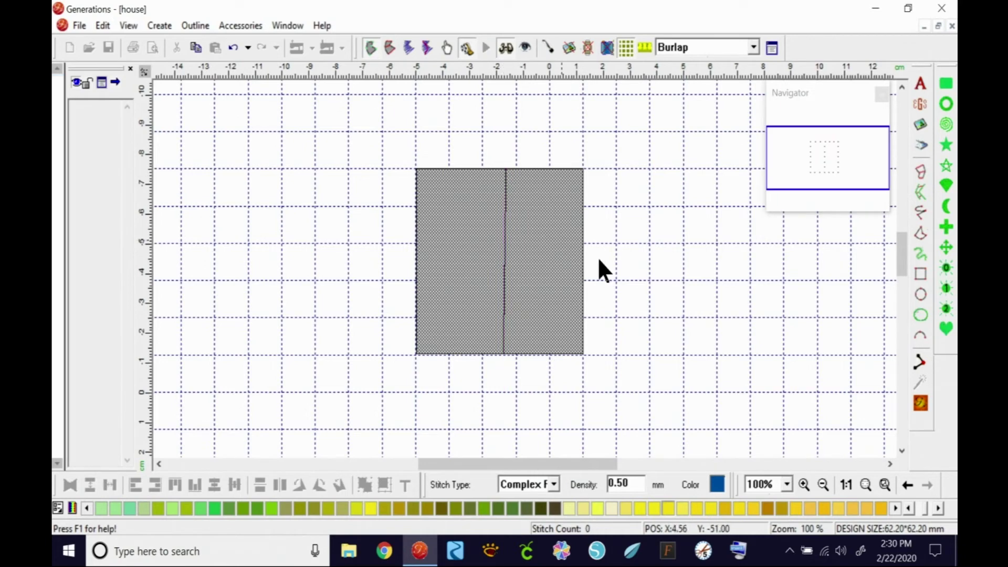
{"action": "left_click", "coordinate": [920, 404]}
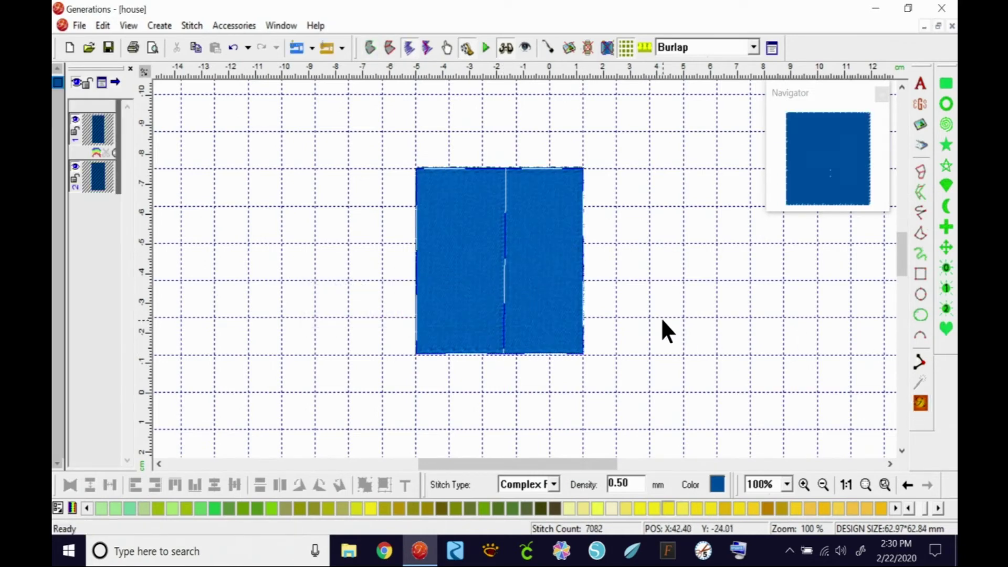
Colour the square's right half yellow, keeping the left half blue
{"action": "left_click", "coordinate": [568, 329]}
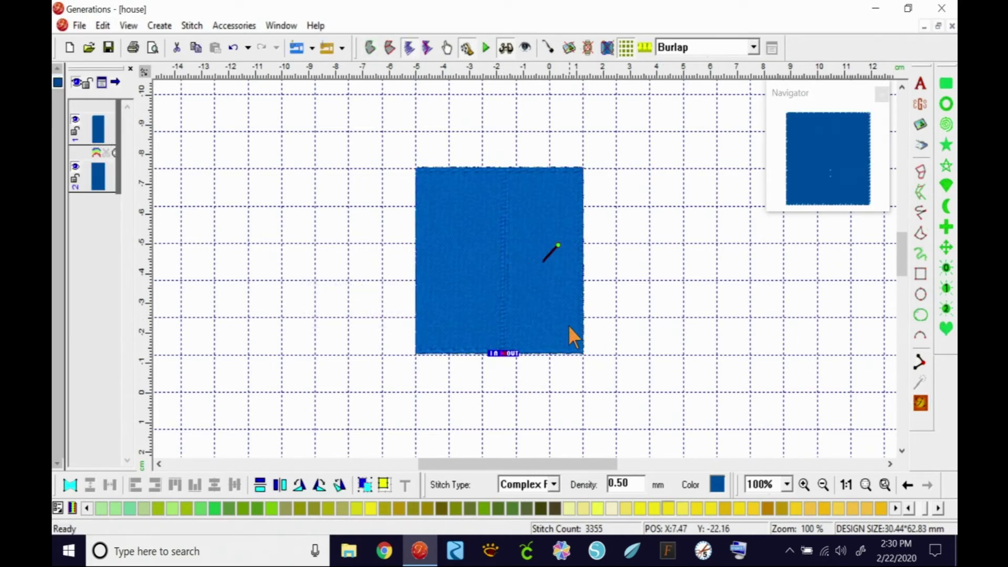
{"action": "left_click", "coordinate": [668, 507]}
{"action": "left_click", "coordinate": [656, 339]}
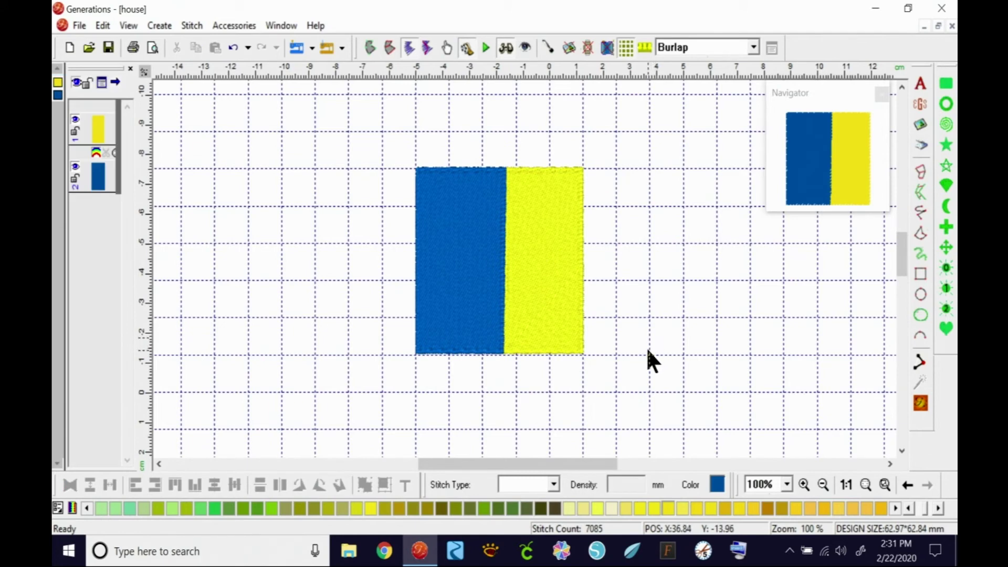
{"action": "left_click_drag", "start_coordinate": [373, 122], "coordinate": [613, 394]}
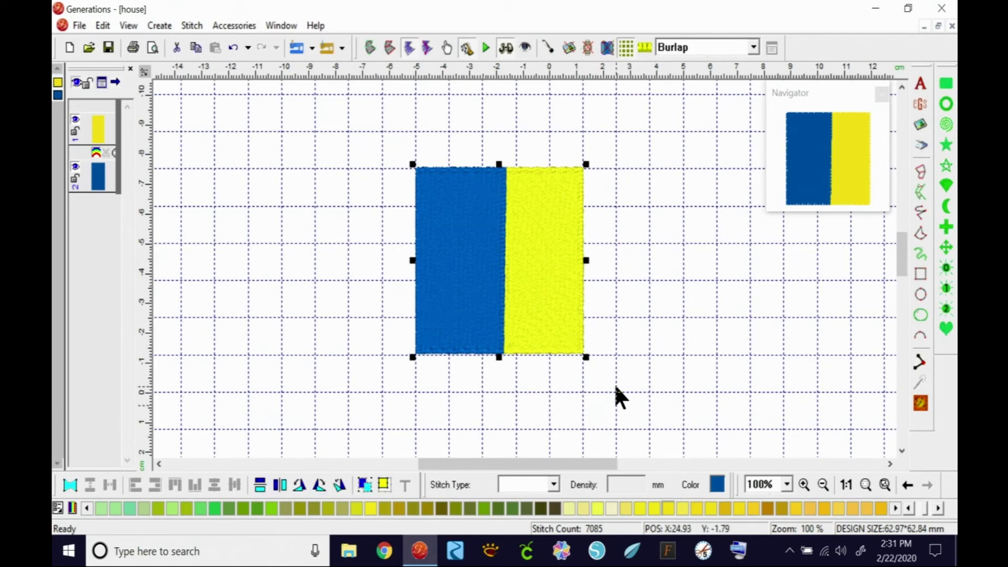
Delete the two-colour square and draw a new solid blue 63.71×63.64 mm square
{"action": "key", "text": "Delete"}
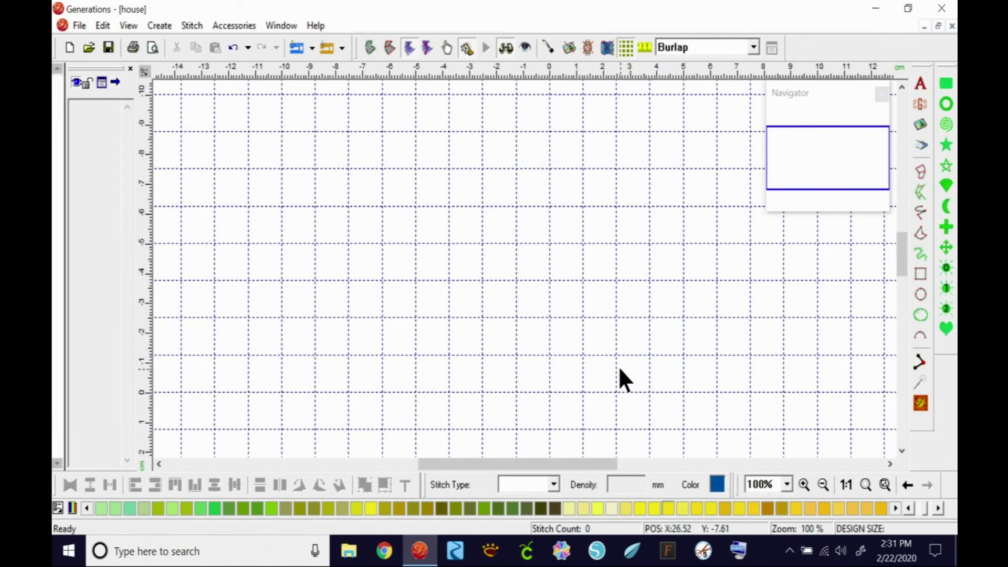
{"action": "left_click", "coordinate": [920, 273]}
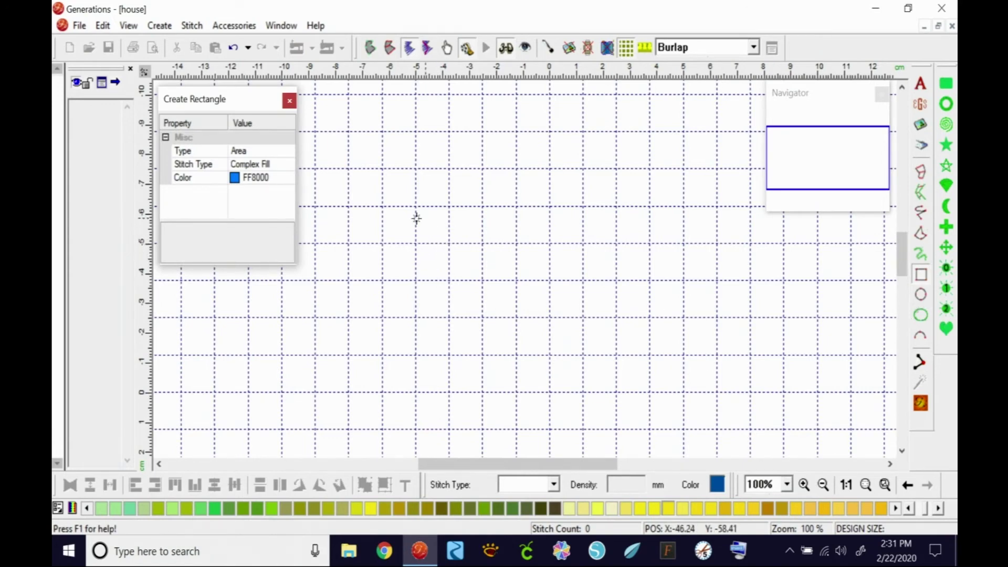
{"action": "left_click_drag", "start_coordinate": [415, 205], "coordinate": [584, 392]}
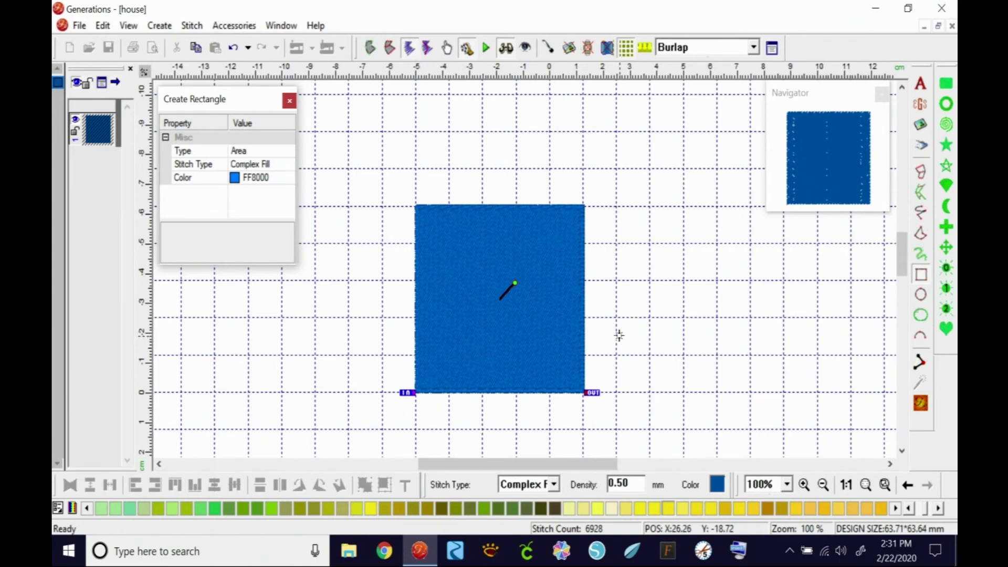
{"action": "key", "text": "Escape"}
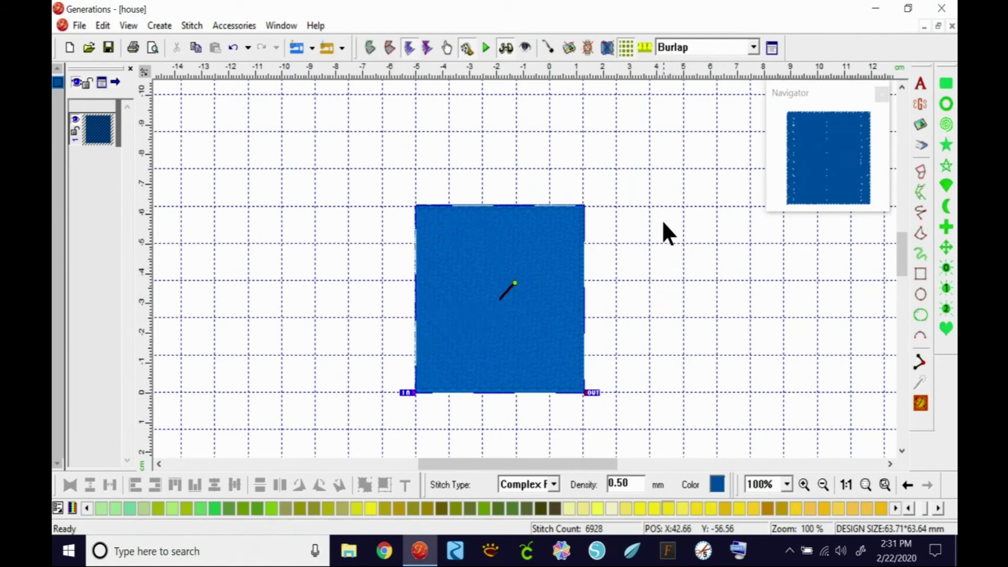
Show the 62.99×62.99 mm blue square as an outline and start a Divide With Line(s) line below its lower-left corner
{"action": "left_click", "coordinate": [371, 48]}
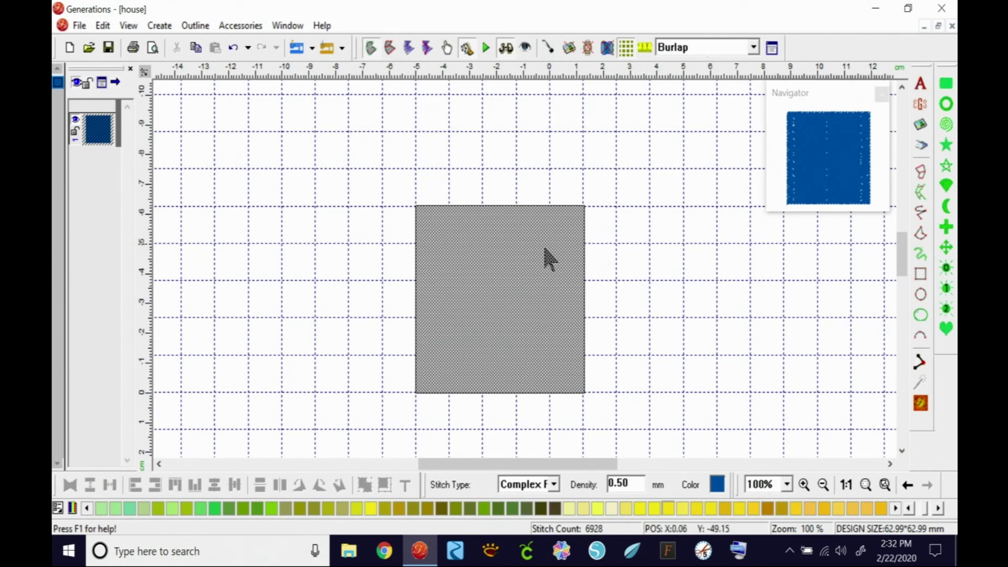
{"action": "right_click", "coordinate": [537, 285]}
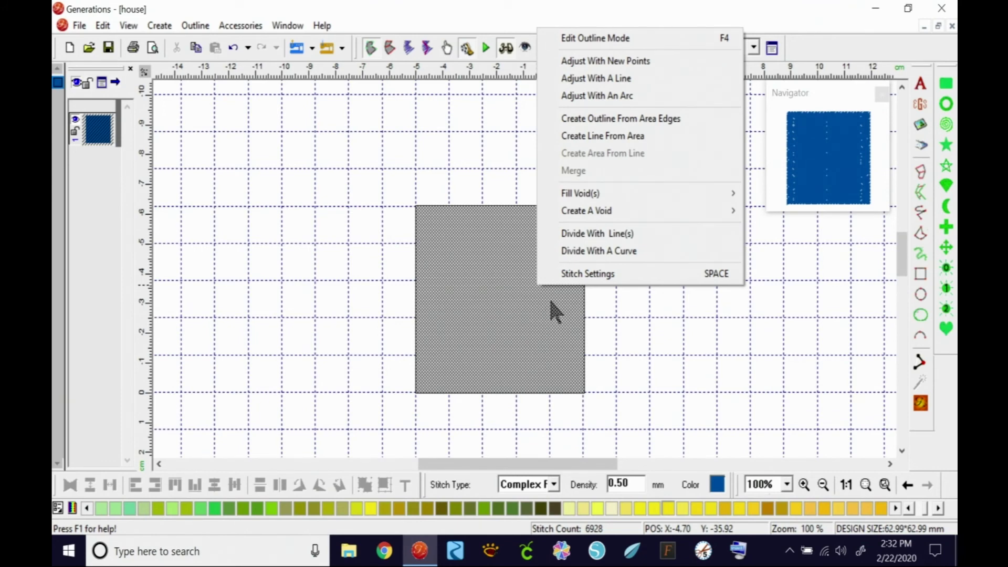
{"action": "left_click", "coordinate": [601, 231]}
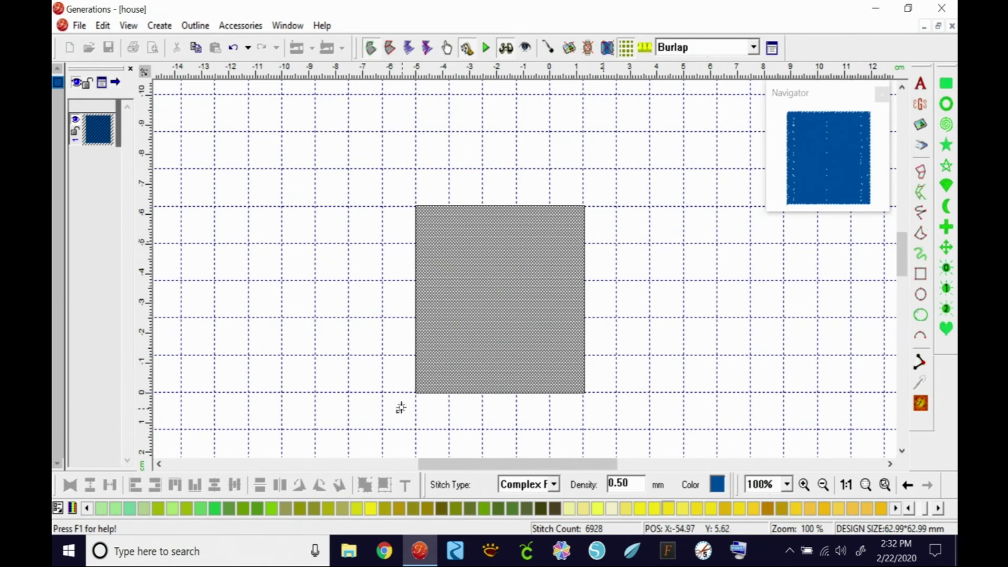
{"action": "left_click", "coordinate": [397, 411]}
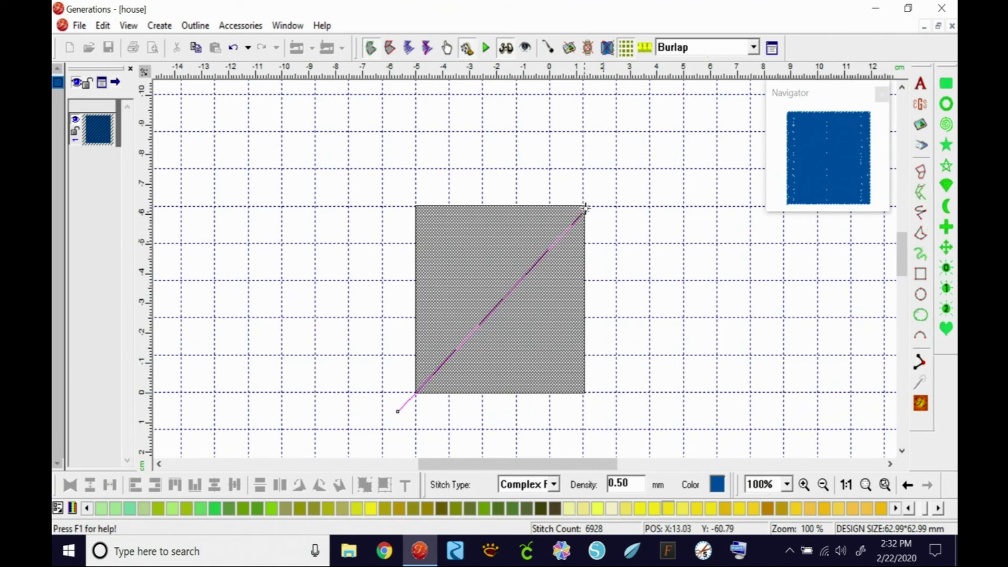
End the diagonal line beyond the upper-right corner and apply the split into unstitched outline pieces
{"action": "left_click", "coordinate": [615, 171]}
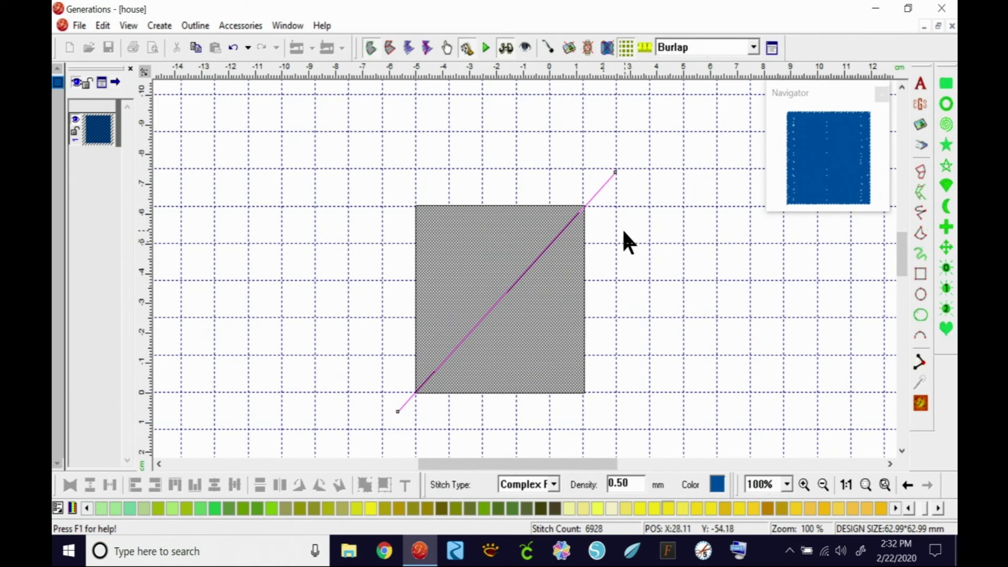
{"action": "key", "text": "Delete"}
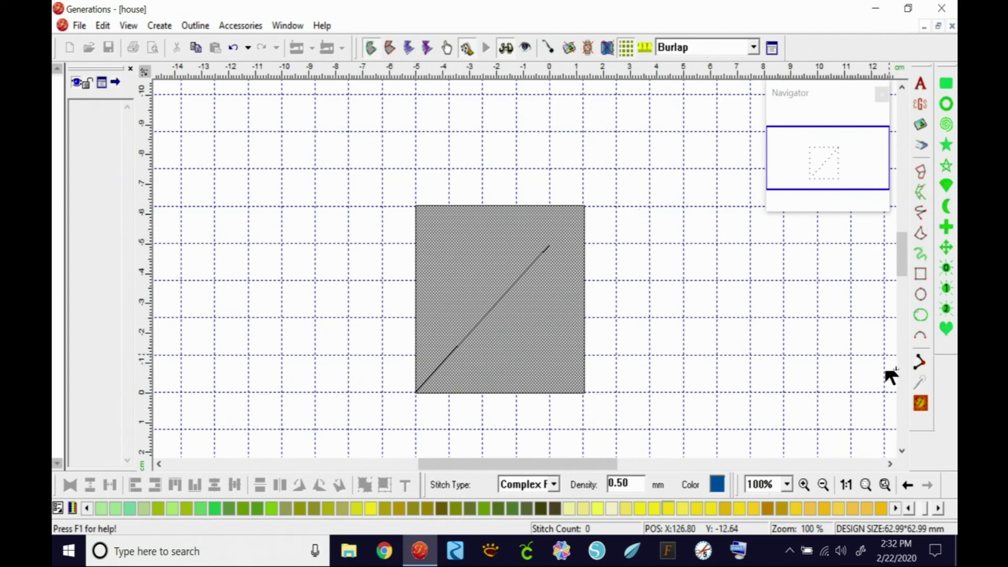
Generate stitches for both triangles and recolour the lower-right triangle yellow, leaving the upper-left blue
{"action": "left_click", "coordinate": [922, 401]}
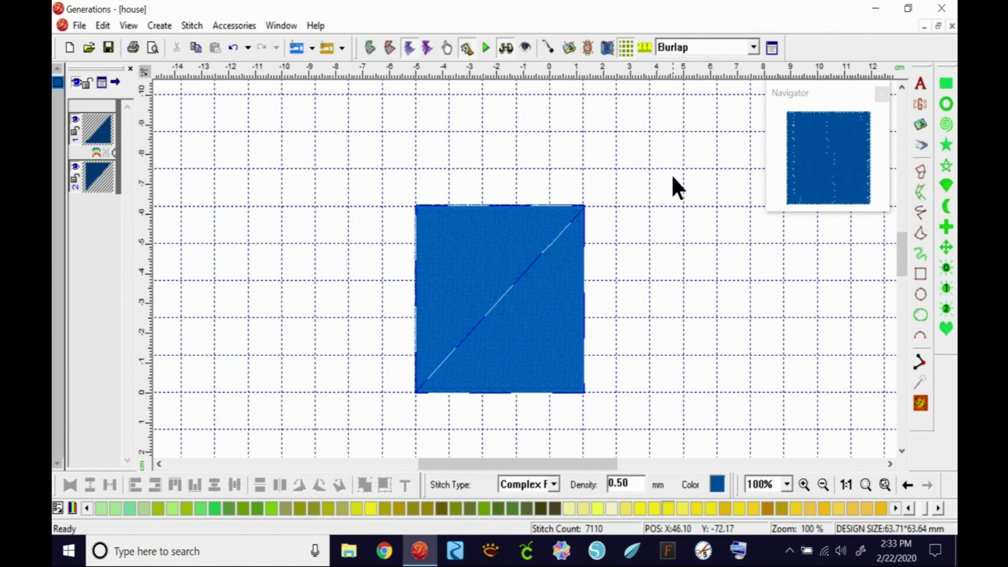
{"action": "left_click", "coordinate": [689, 168]}
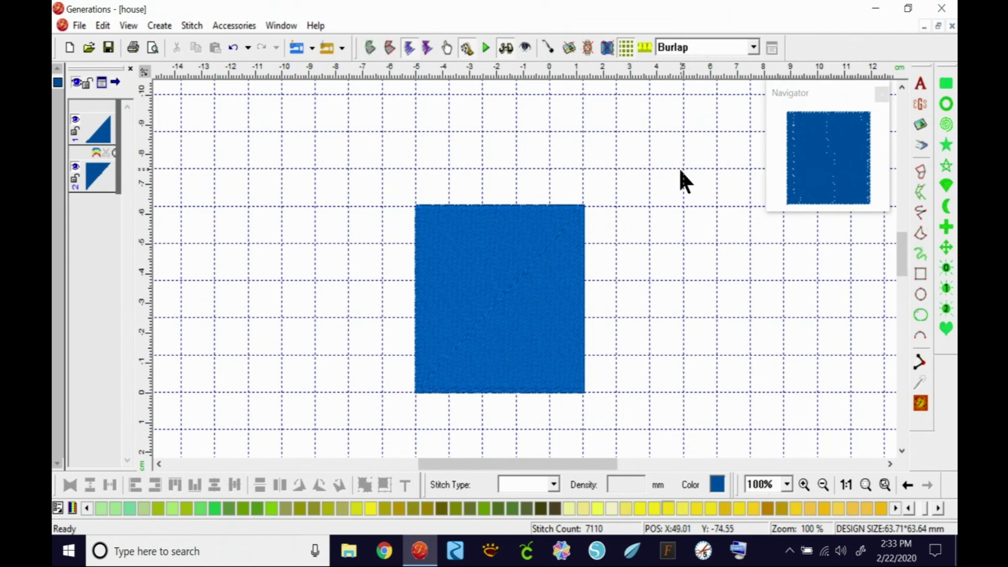
{"action": "left_click", "coordinate": [561, 335]}
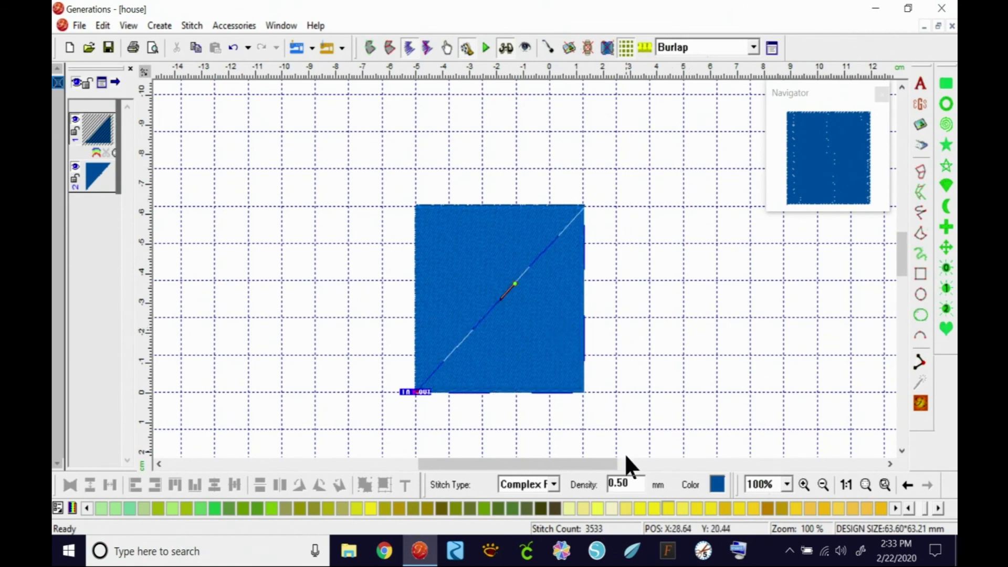
{"action": "left_click", "coordinate": [626, 508]}
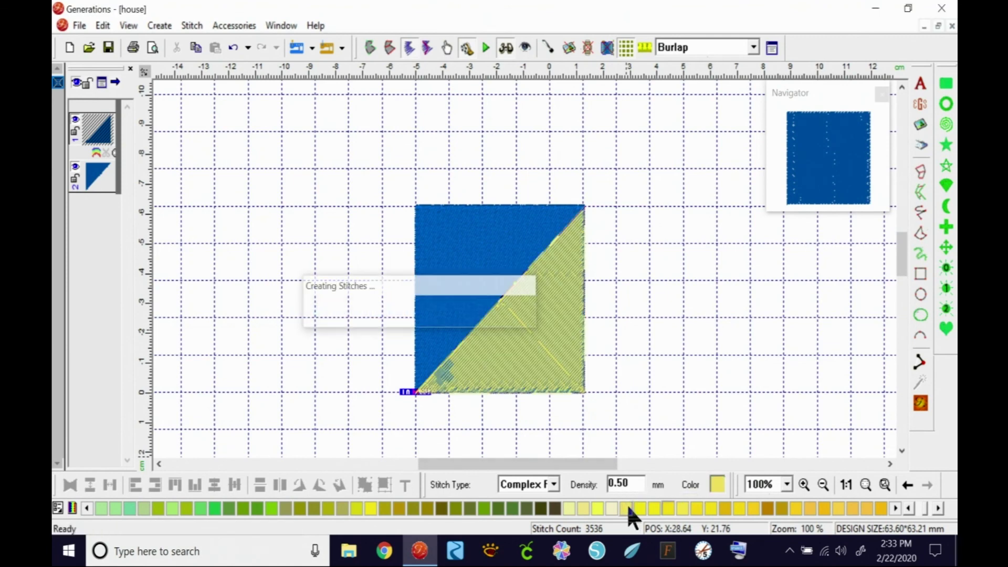
{"action": "left_click", "coordinate": [664, 231]}
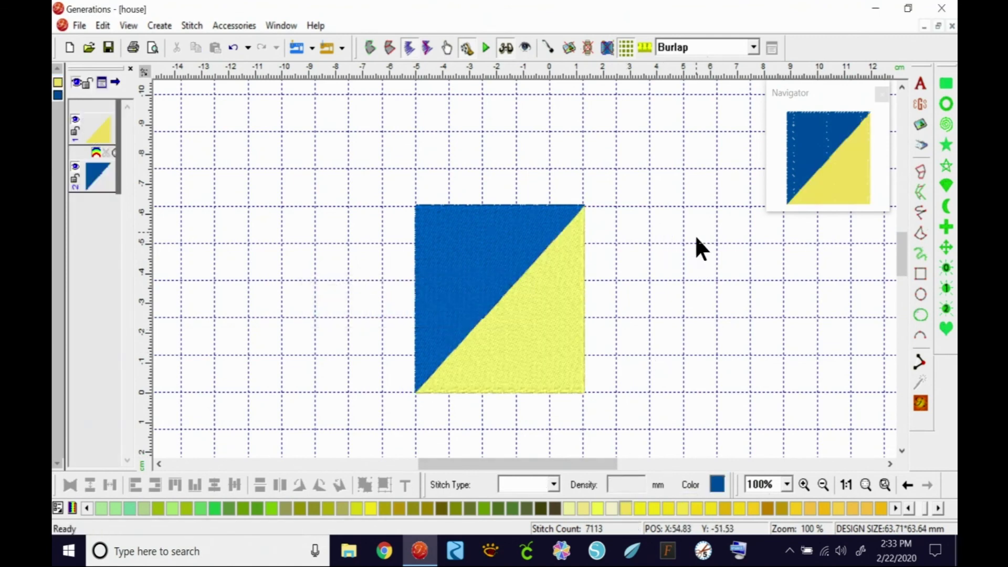